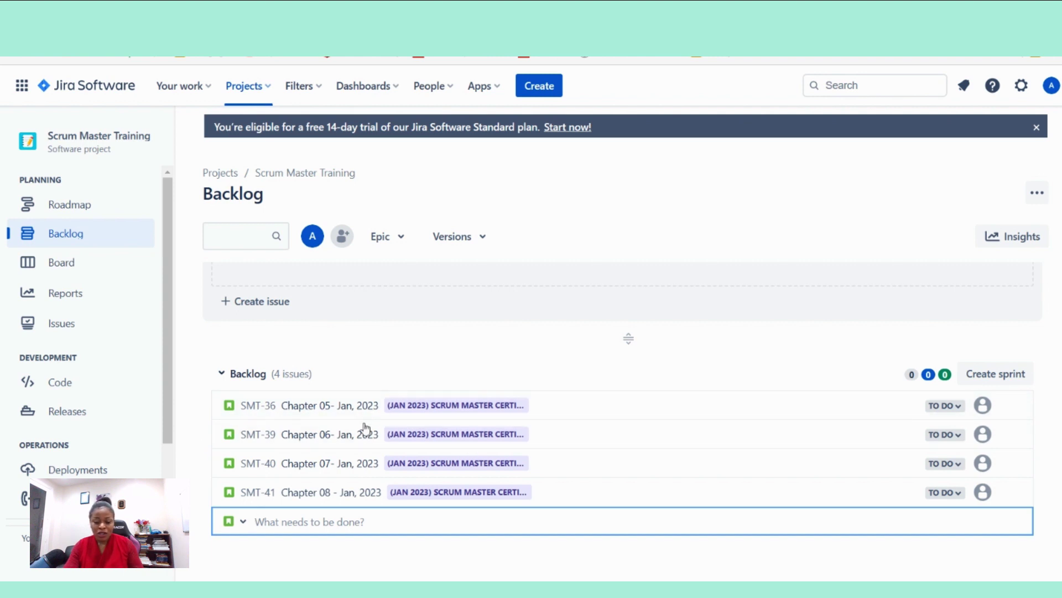
pyautogui.moveTo(366, 426)
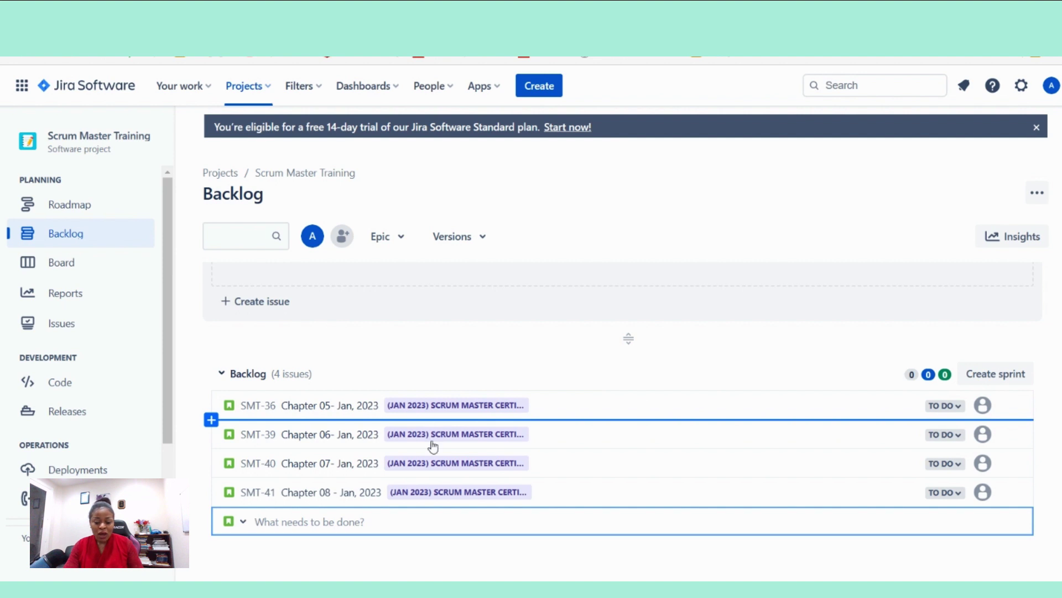
pyautogui.moveTo(426, 466)
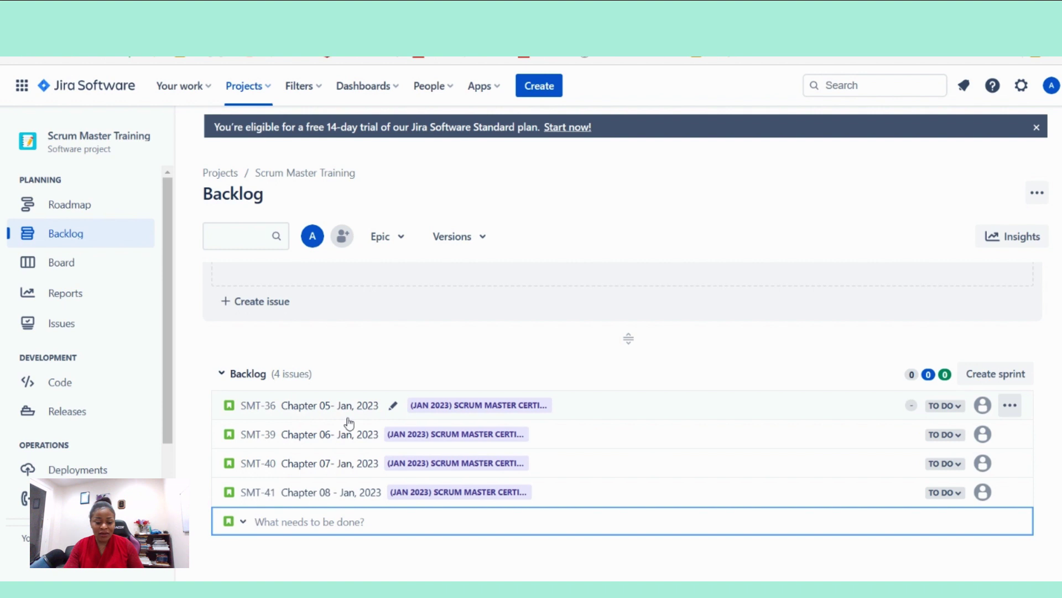
pyautogui.click(429, 327)
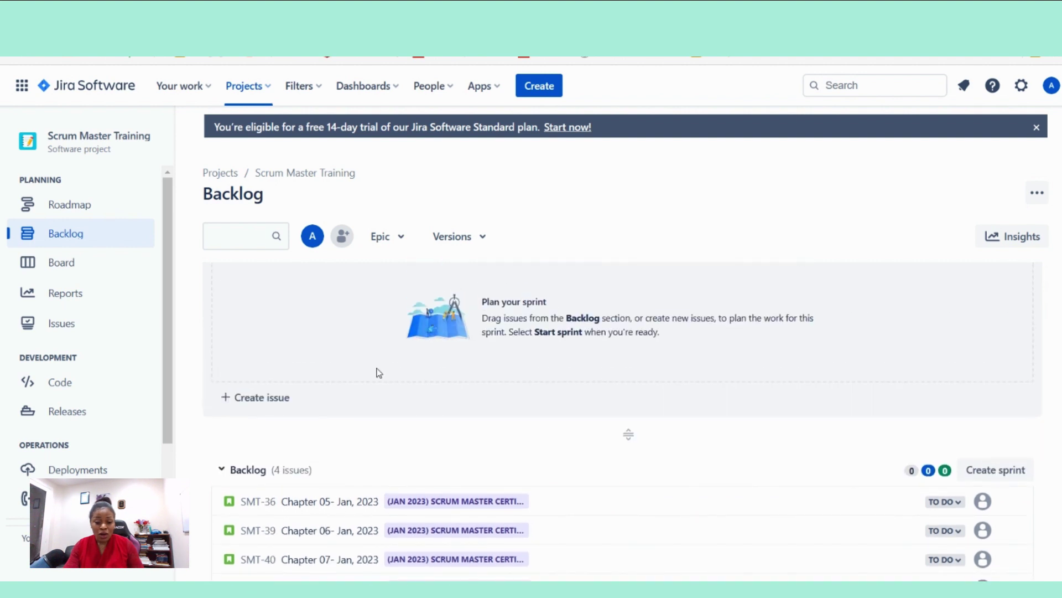
pyautogui.click(506, 369)
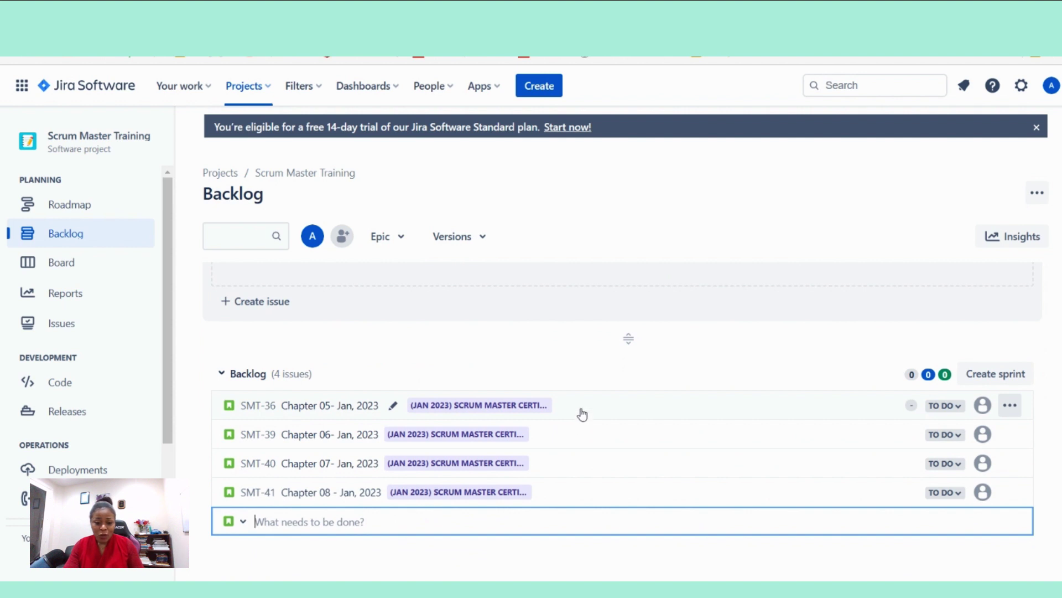
pyautogui.click(542, 409)
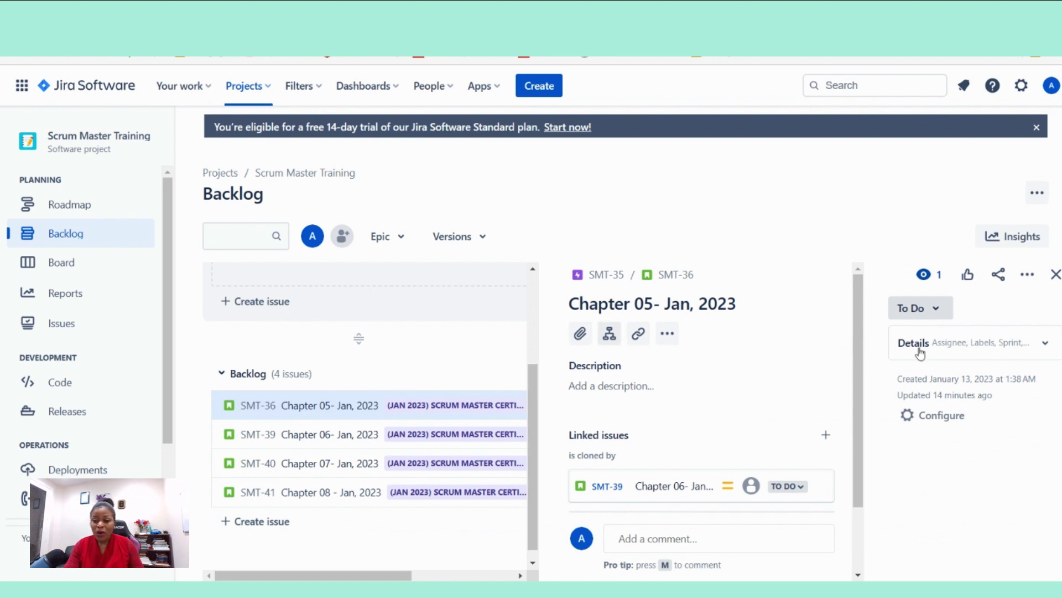
pyautogui.click(1055, 274)
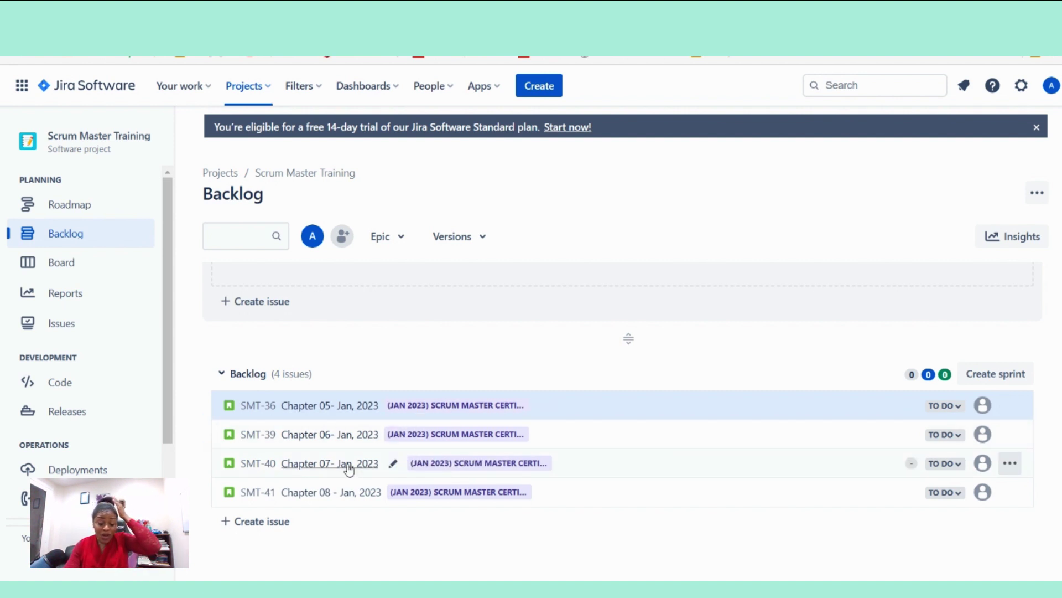
pyautogui.scroll(3, 434, 406)
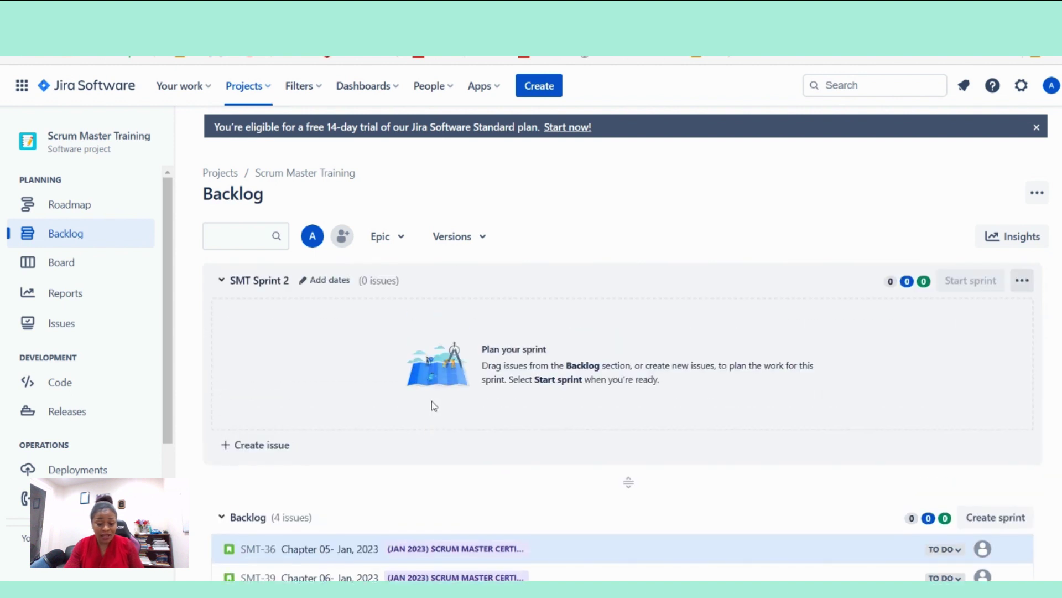
pyautogui.scroll(-2, 434, 405)
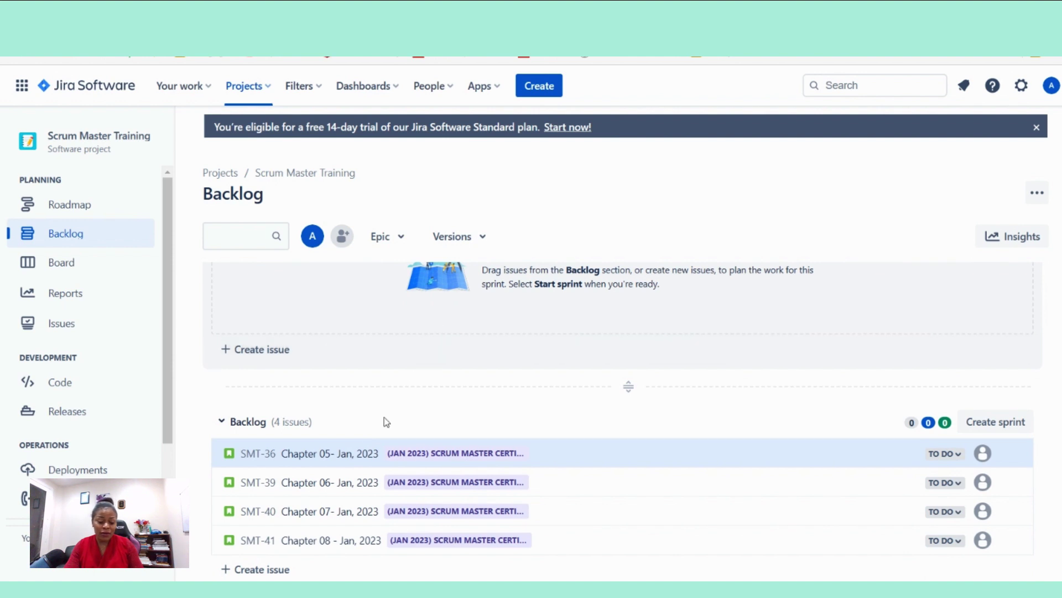
pyautogui.moveTo(316, 476)
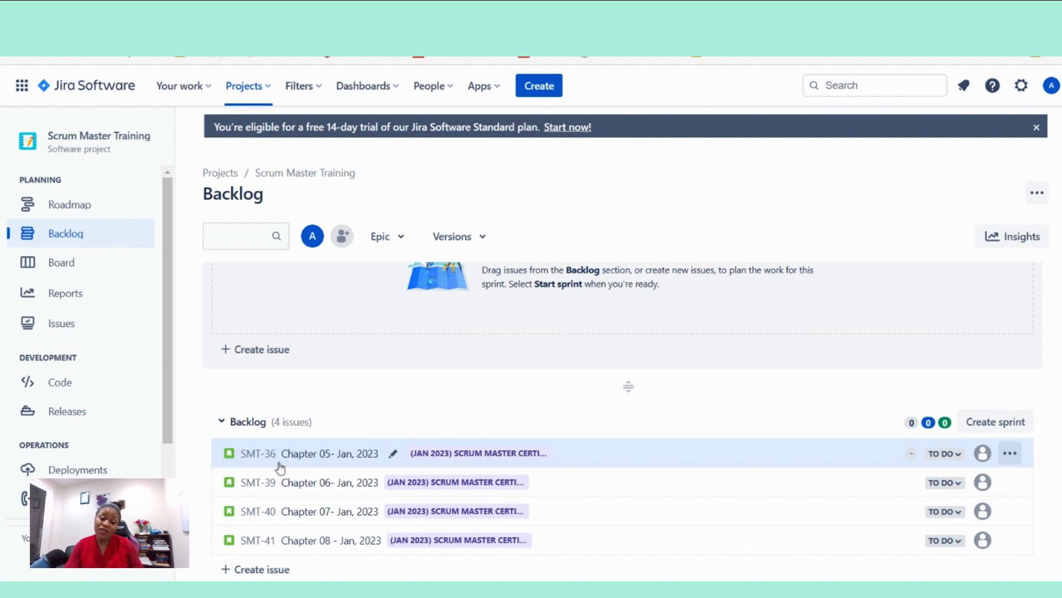
pyautogui.moveTo(283, 452)
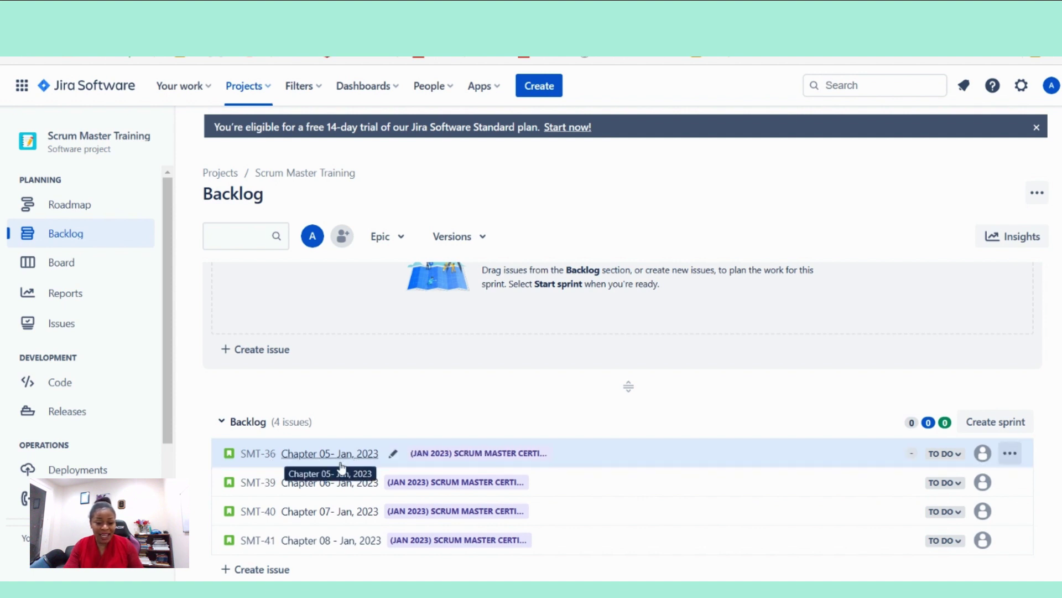
# Step: Collapse the project sidebar with [, then preview SMT-36's details and close them
pyautogui.click(261, 462)
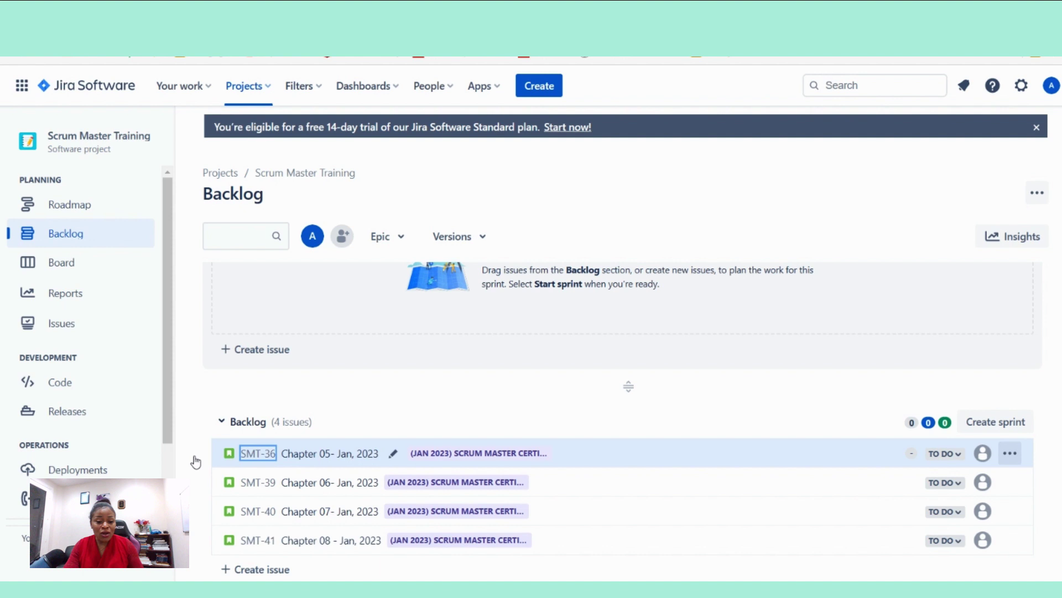
pyautogui.press('[')
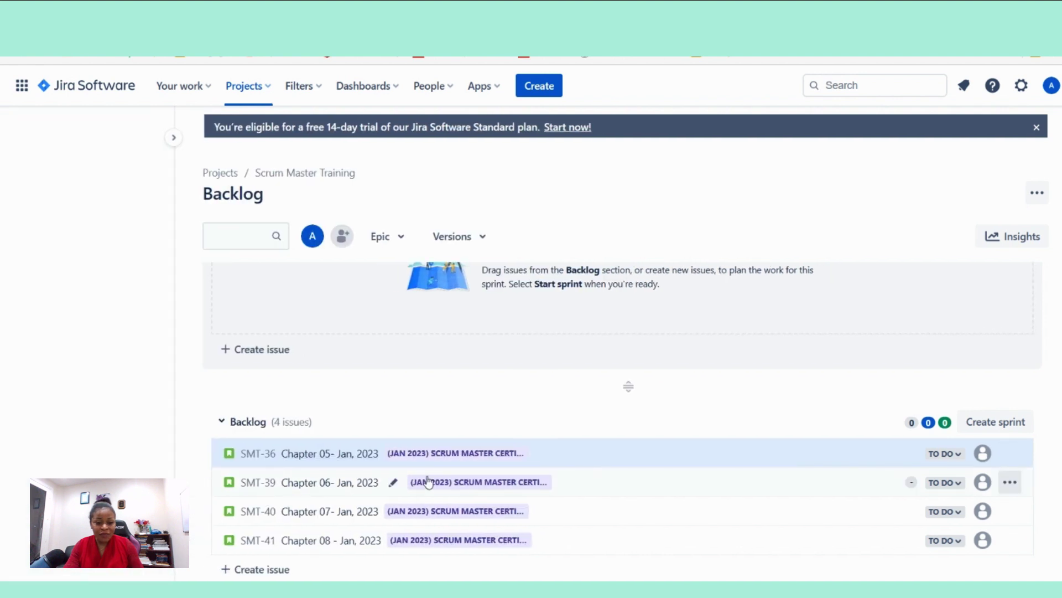
pyautogui.click(319, 455)
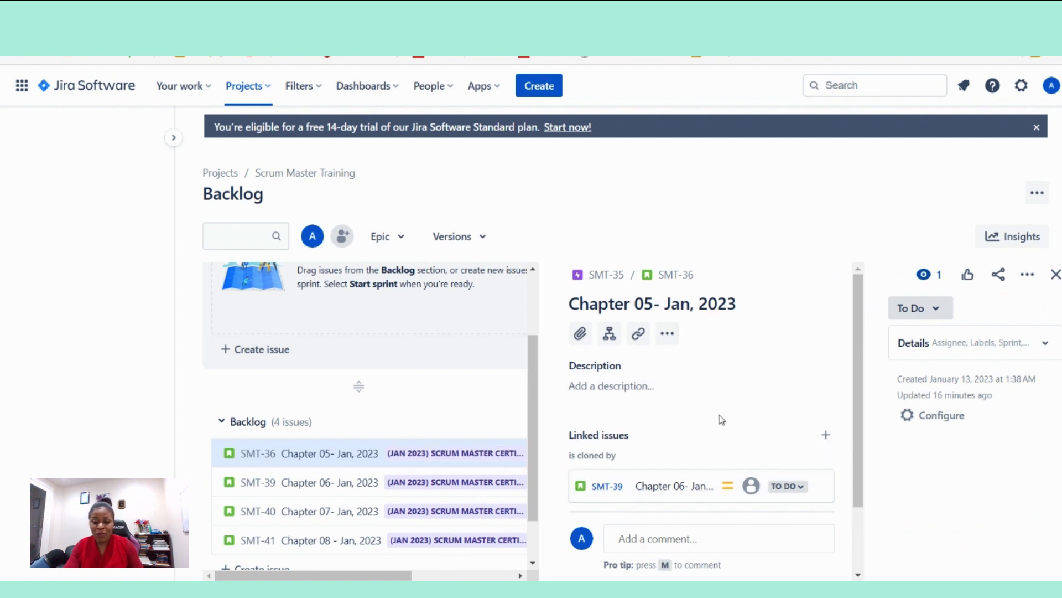
pyautogui.scroll(-2, 724, 410)
pyautogui.scroll(2, 719, 398)
pyautogui.scroll(-2, 692, 395)
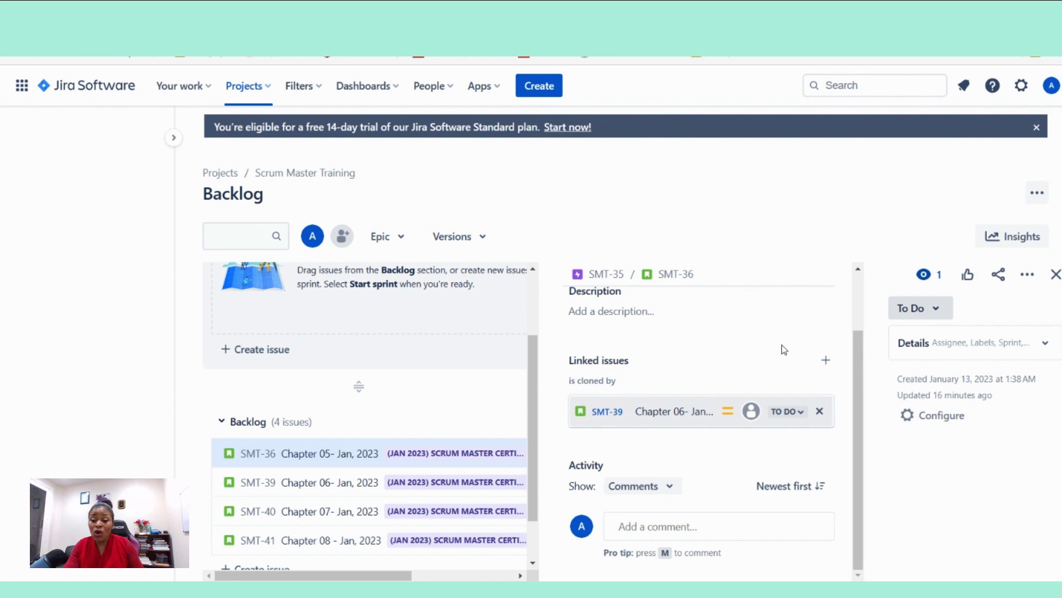
pyautogui.scroll(2, 713, 390)
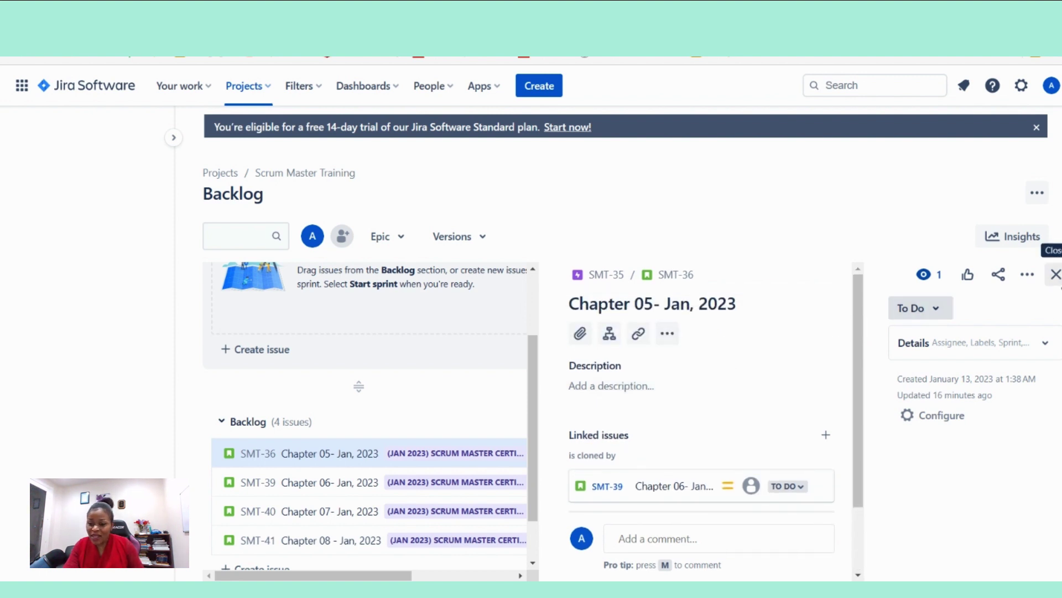
pyautogui.click(1055, 274)
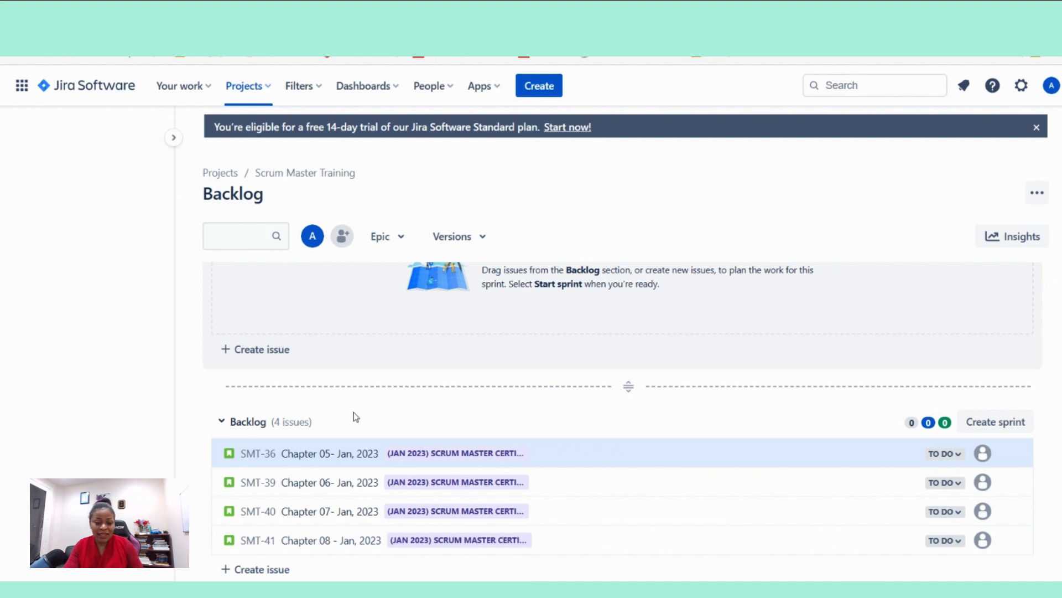
pyautogui.click(269, 459)
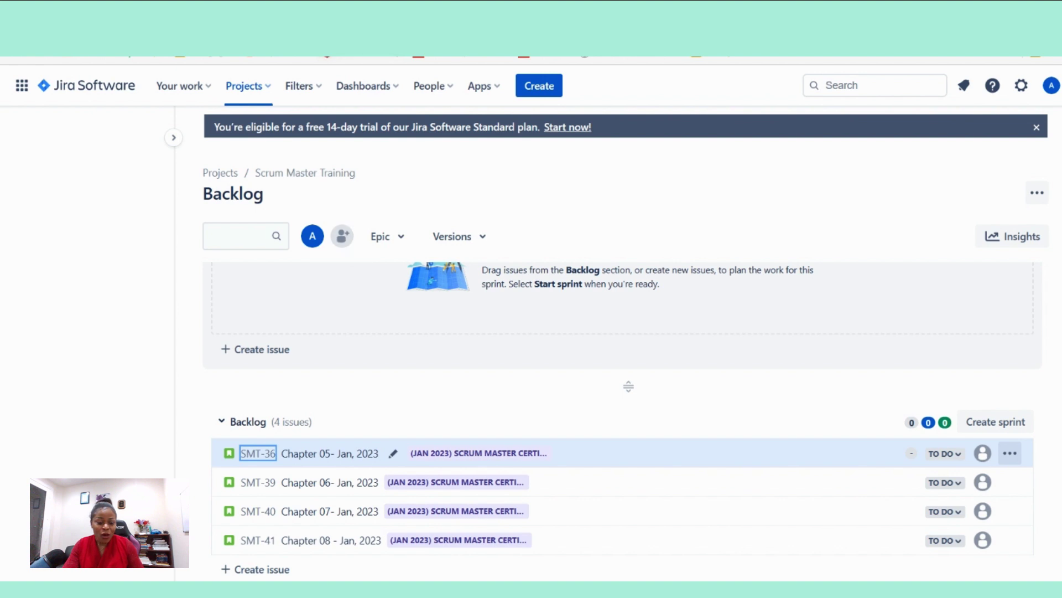
# Step: Open SMT-36 'Chapter 05- Jan, 2023' as a full issue page and start editing its Description
pyautogui.click(257, 453)
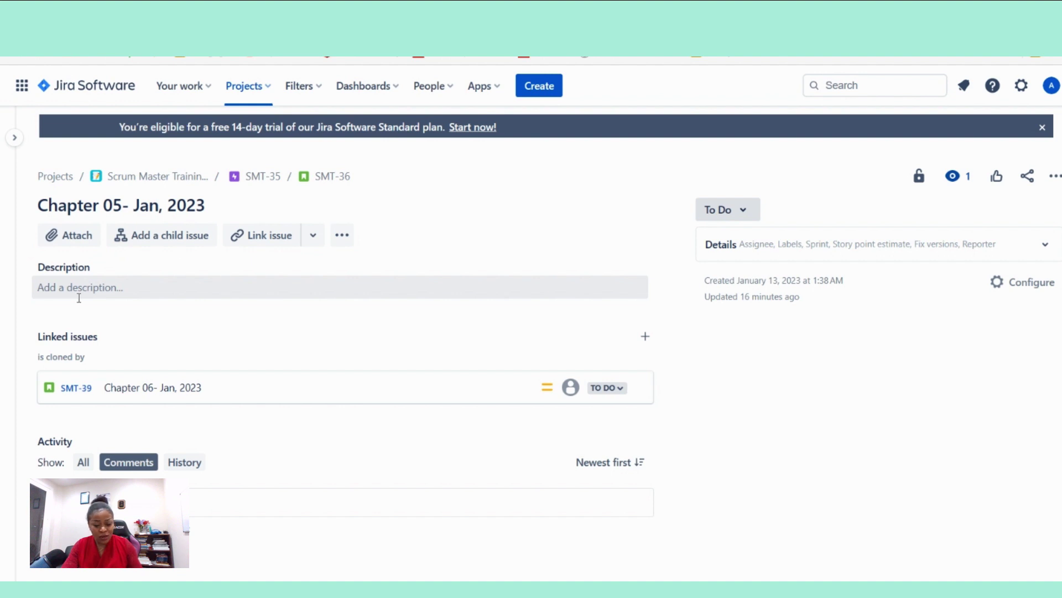
pyautogui.moveTo(82, 294); pyautogui.dragTo(85, 299)
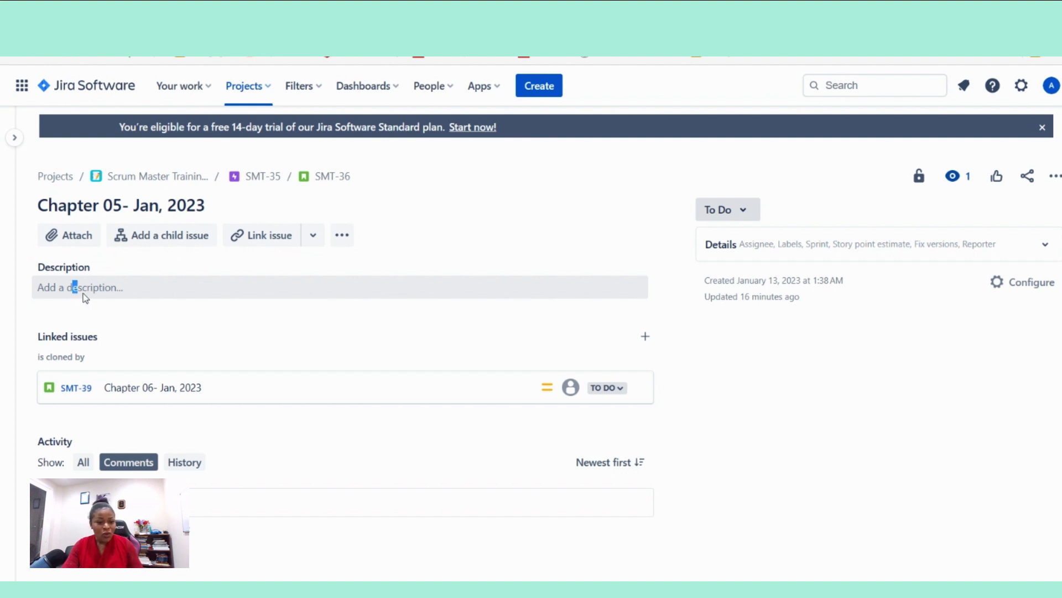
pyautogui.click(189, 289)
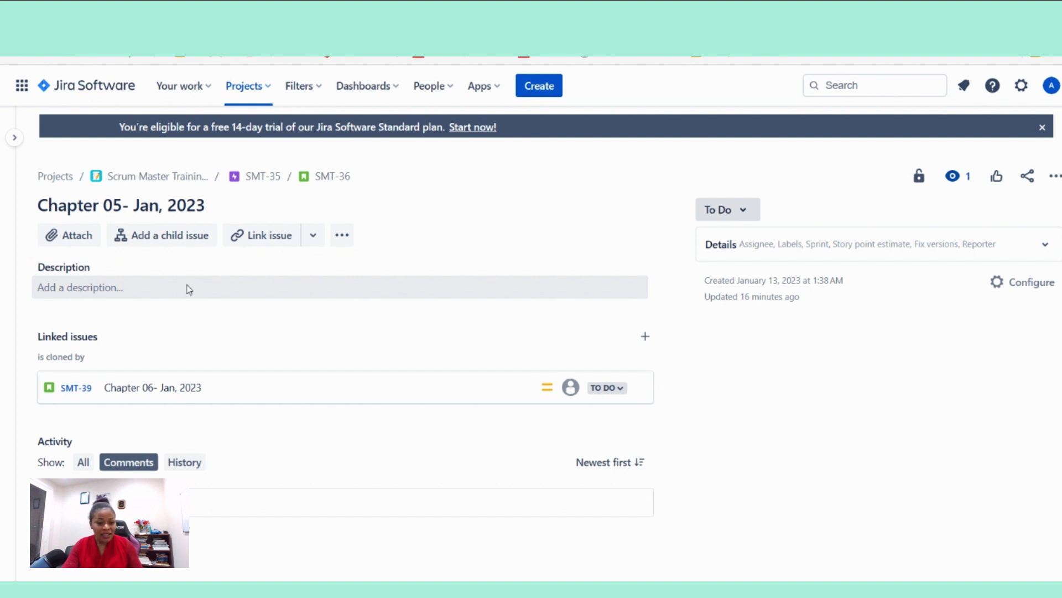
pyautogui.click(93, 294)
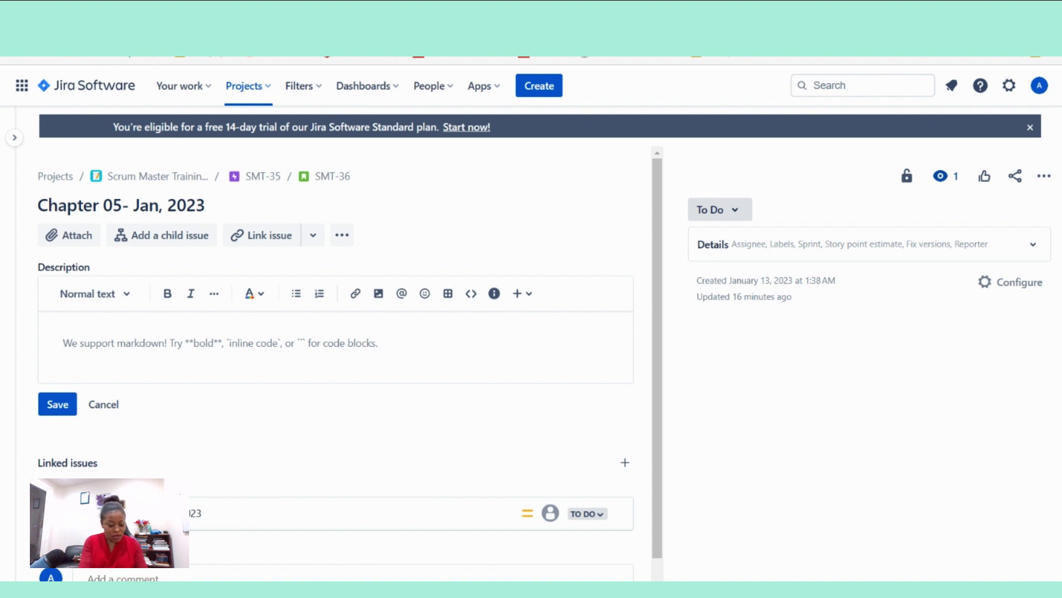
# Step: Type the user story about understanding key scrum metrics to help the team track progress
pyautogui.write('As a ')
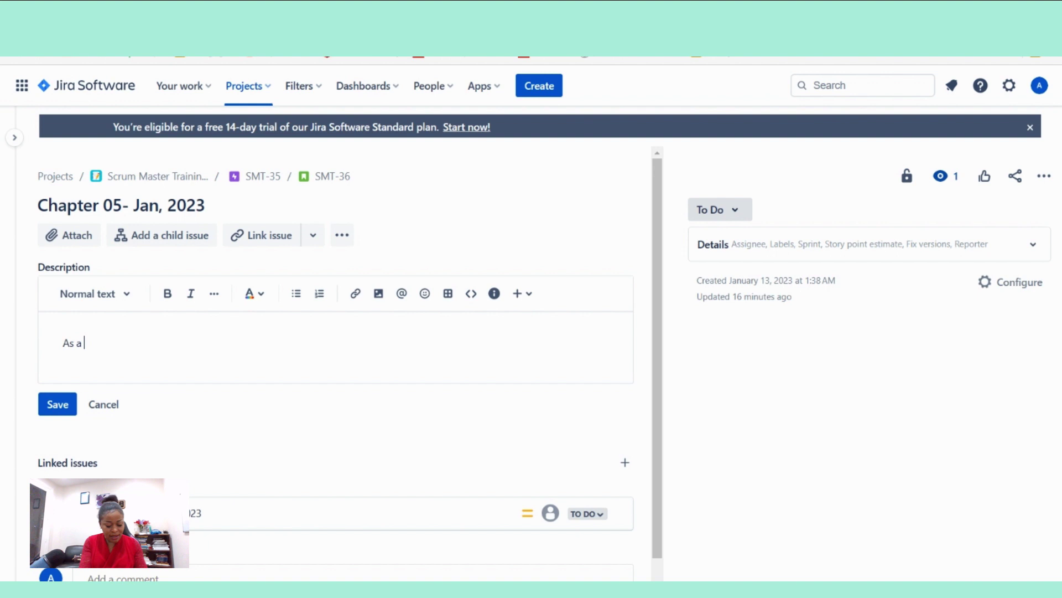
pyautogui.write('scrum master stu')
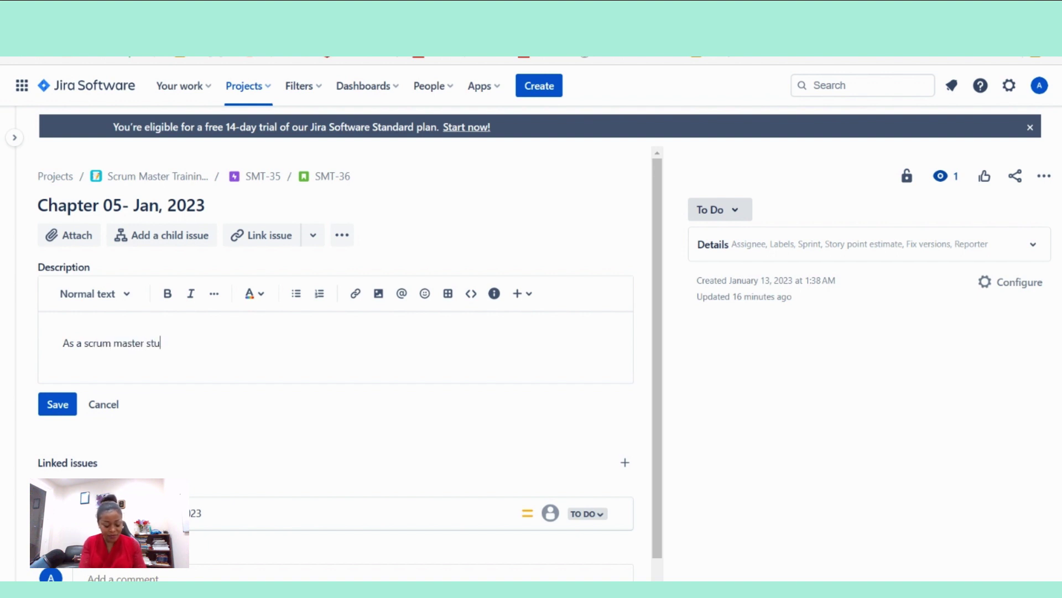
pyautogui.write('det, I want to ')
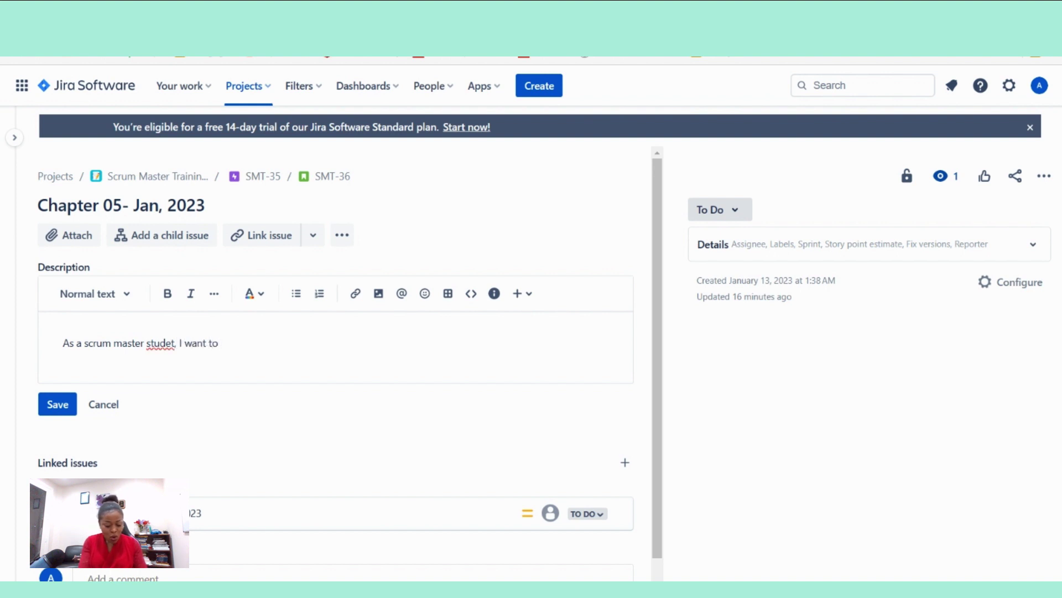
pyautogui.write('understand ')
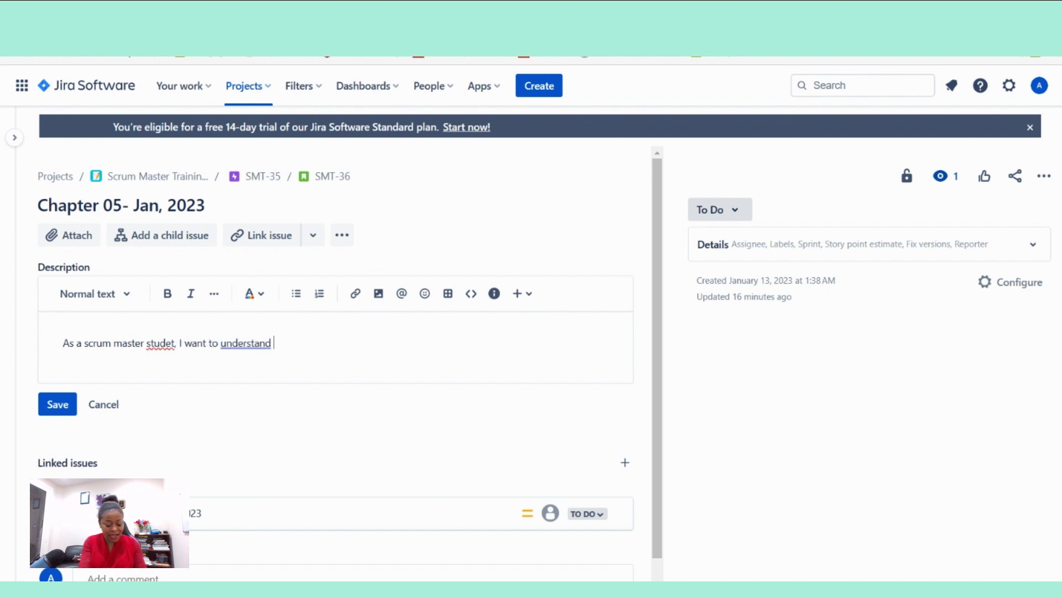
pyautogui.write('the h')
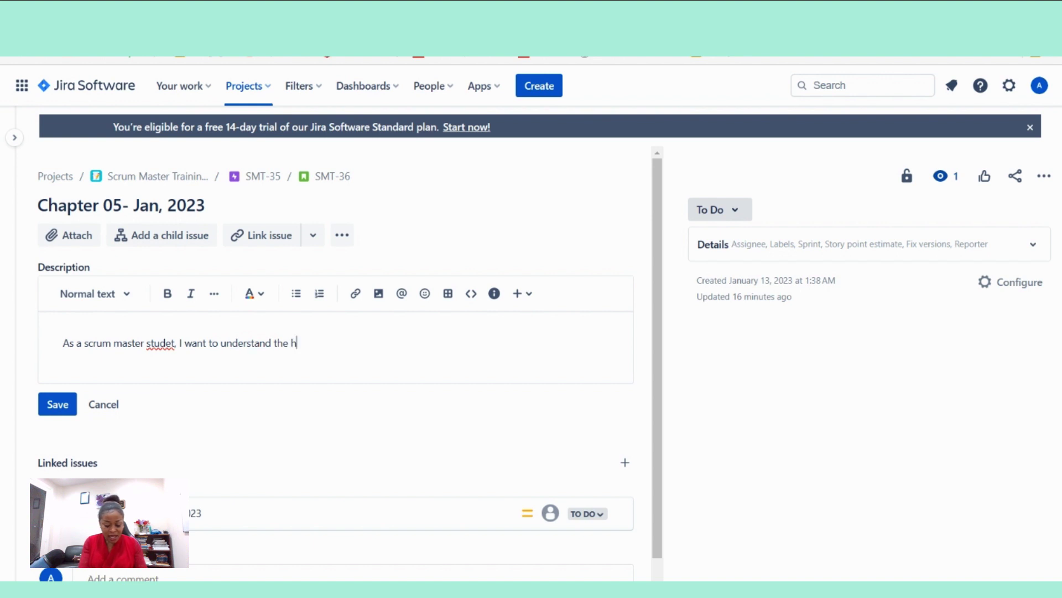
pyautogui.press('BackSpace')
pyautogui.write('key scrum metrics')
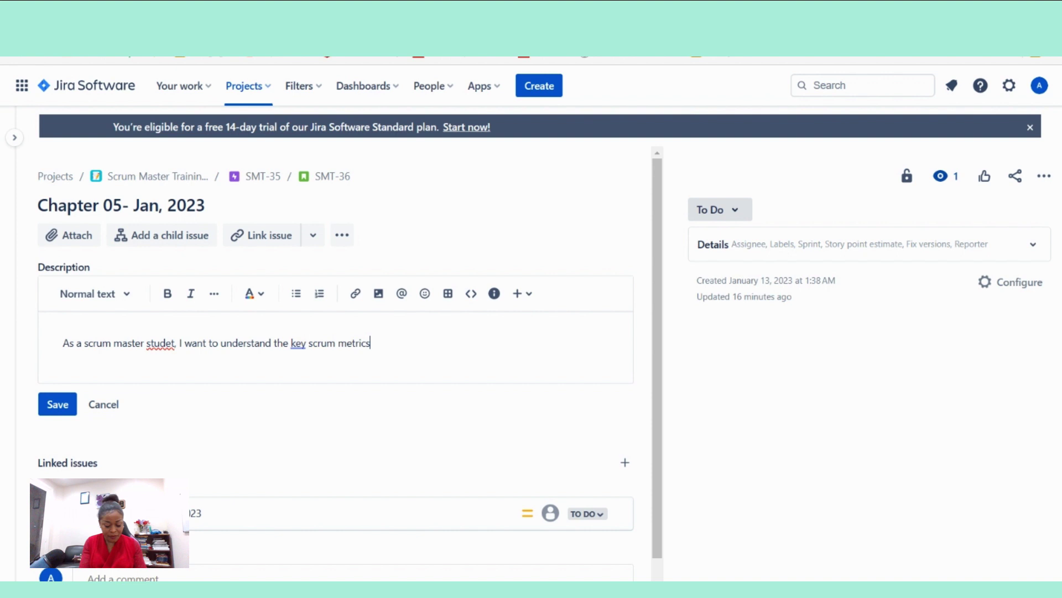
pyautogui.write(' so that I')
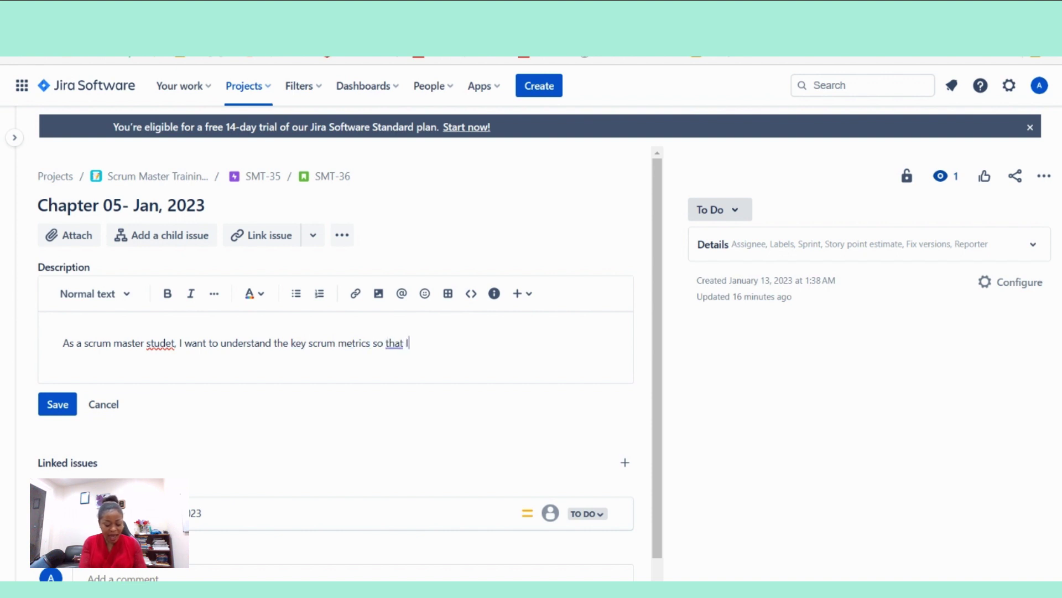
pyautogui.write(' can beter help')
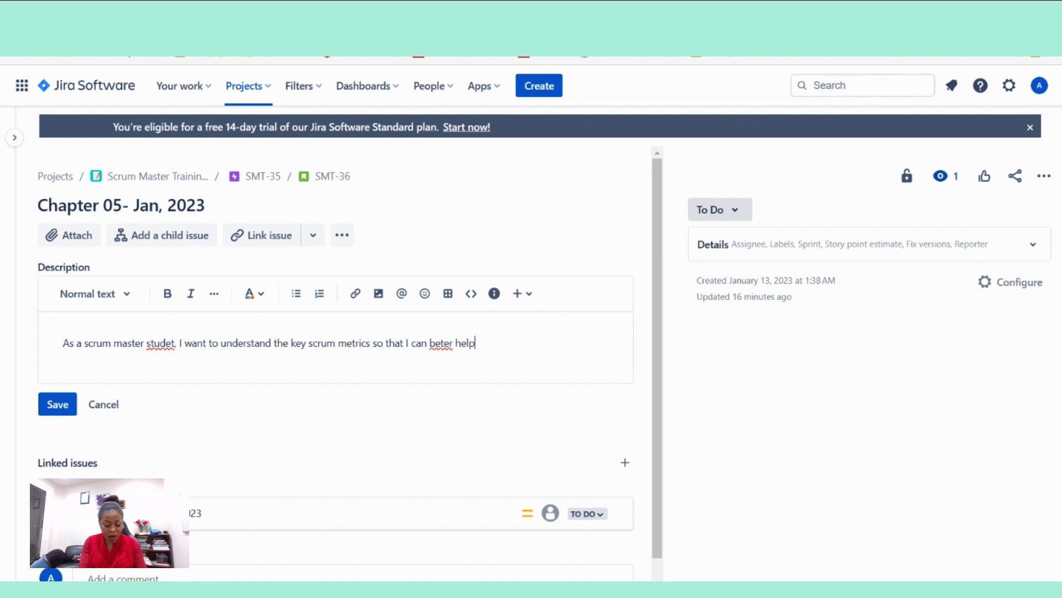
pyautogui.write(' my team tr')
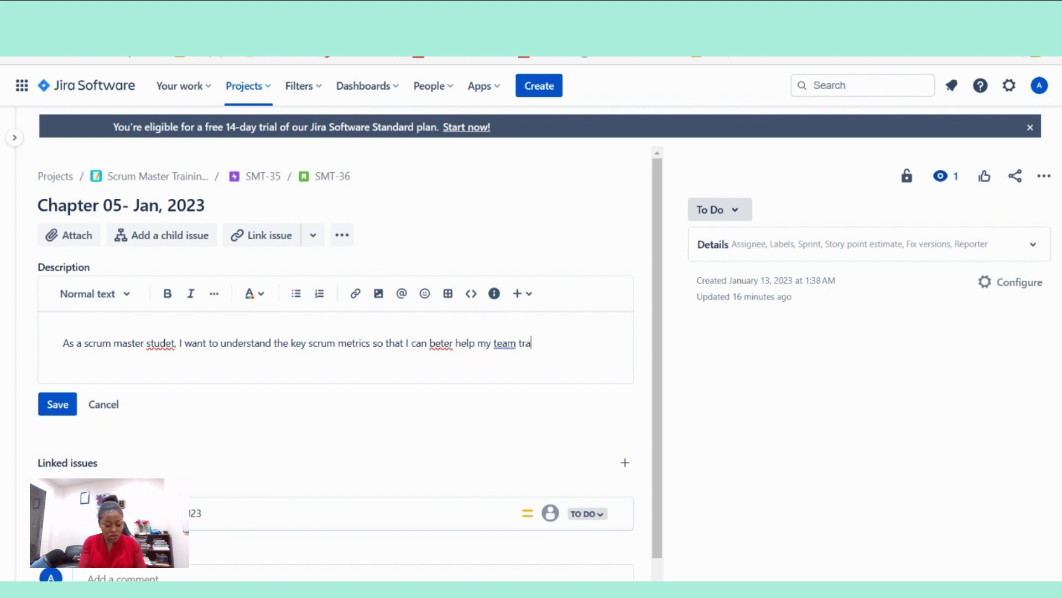
pyautogui.write('ack the progress of ')
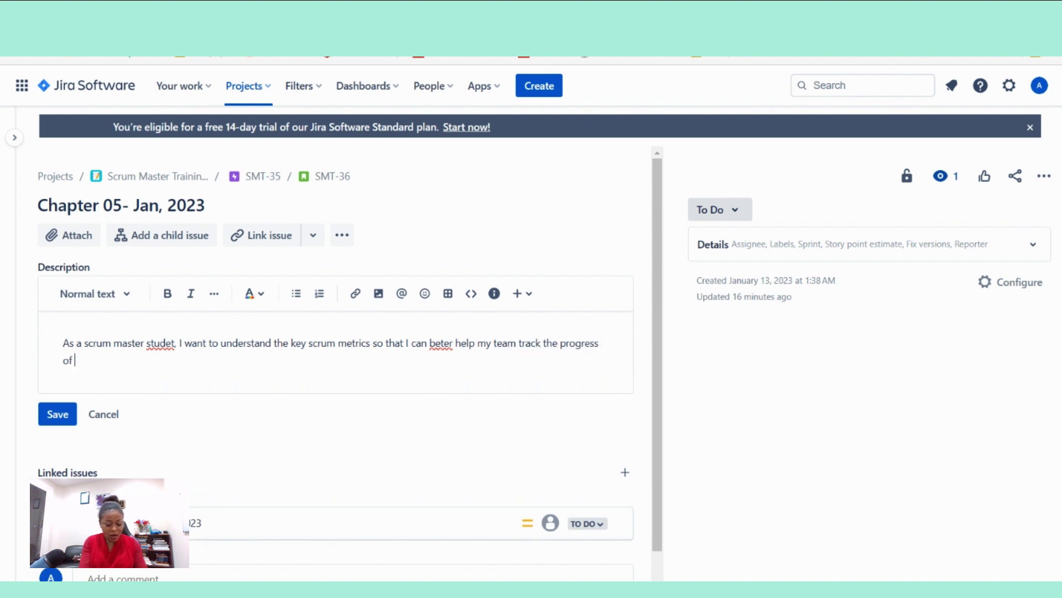
pyautogui.write('their work and identify')
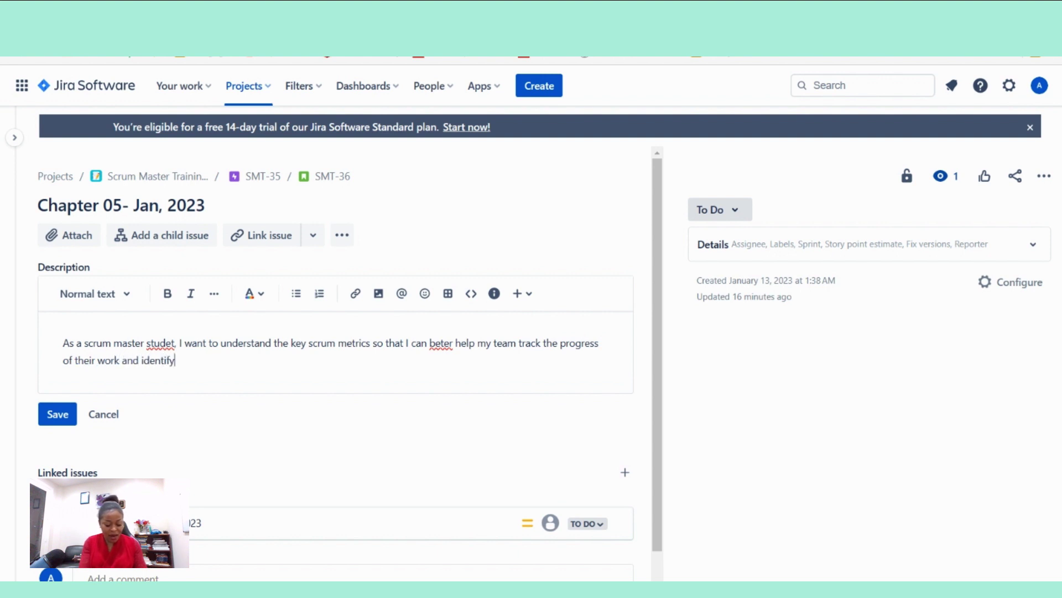
pyautogui.write(' oppot=rtunit')
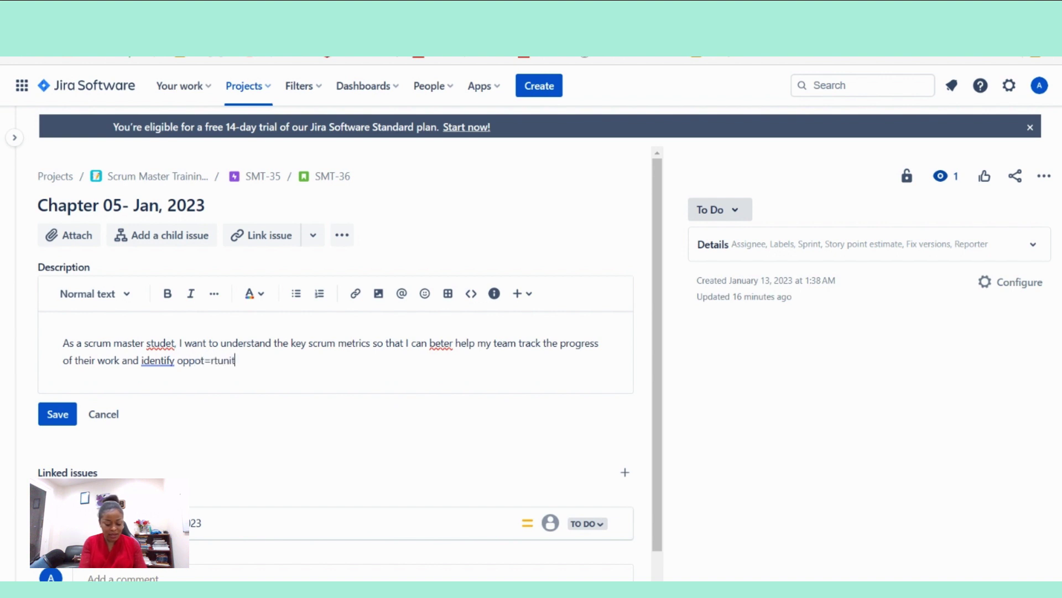
pyautogui.write('ies to imp')
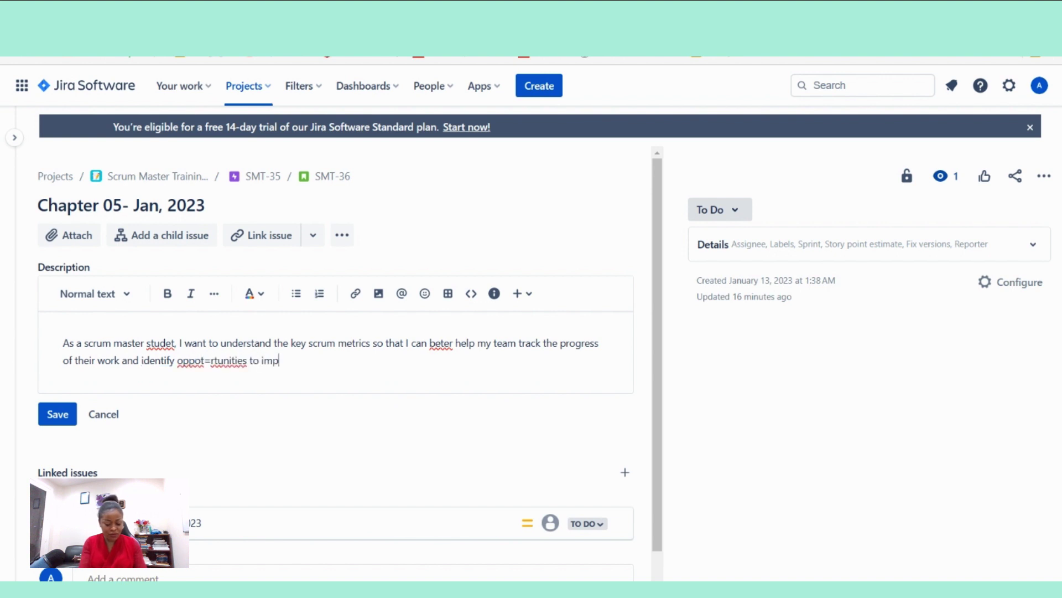
pyautogui.write('rove')
# Step: Correct 'beter' to 'better' and end the sentence with a period
pyautogui.click(441, 343)
pyautogui.press('BackSpace')
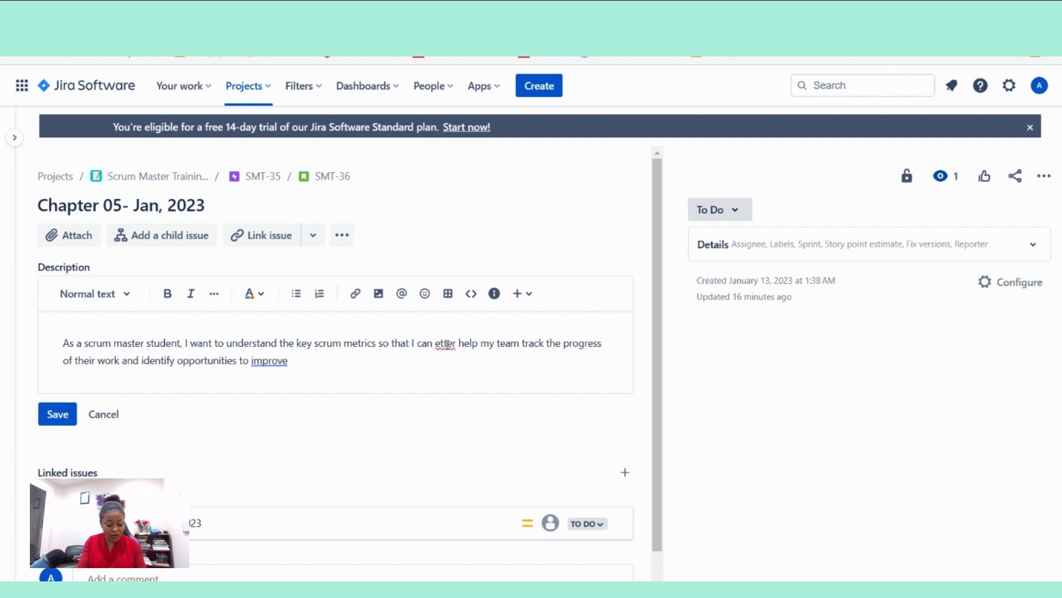
pyautogui.write('b')
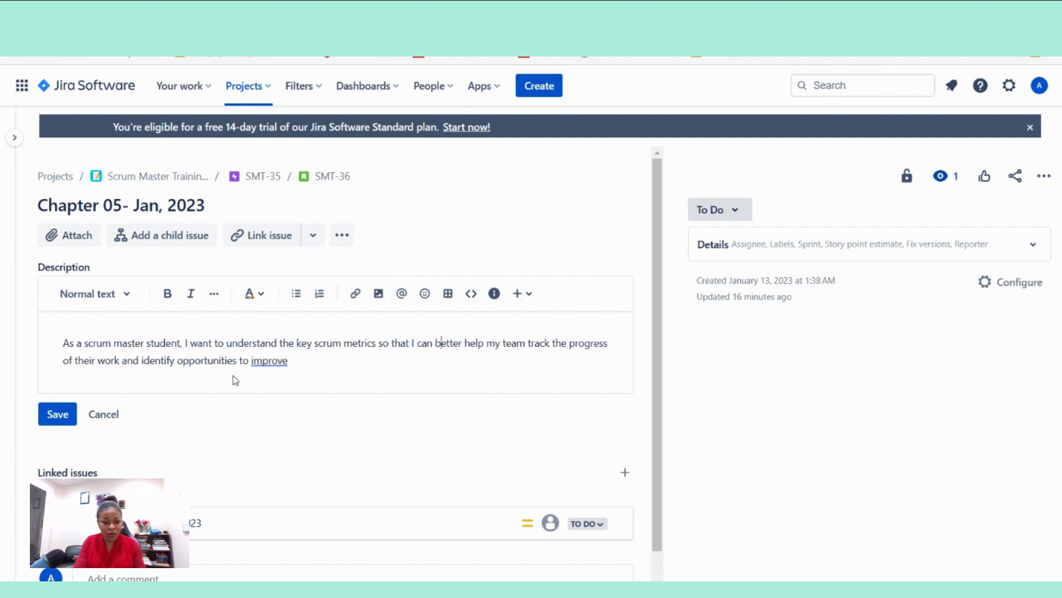
pyautogui.click(276, 361)
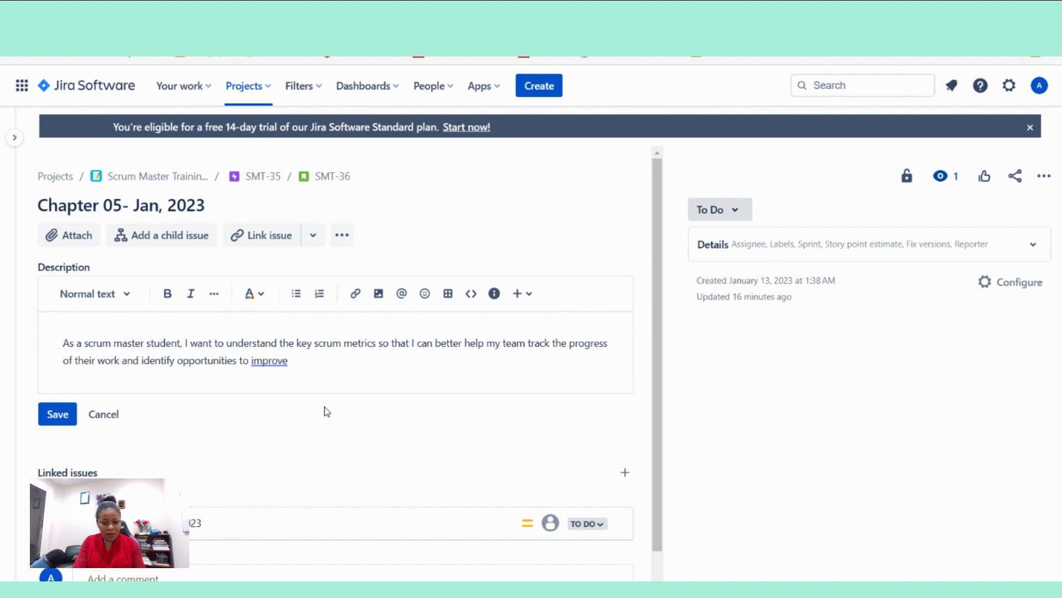
pyautogui.write('.')
pyautogui.scroll(-2, 291, 432)
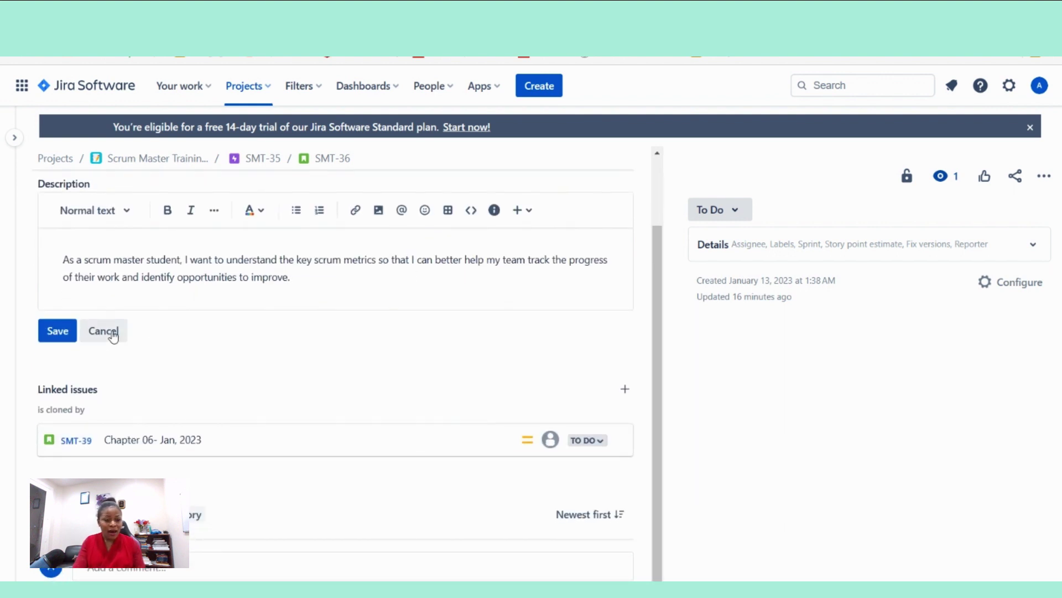
# Step: Save the description, expand Details and assign the story to yourself
pyautogui.click(55, 331)
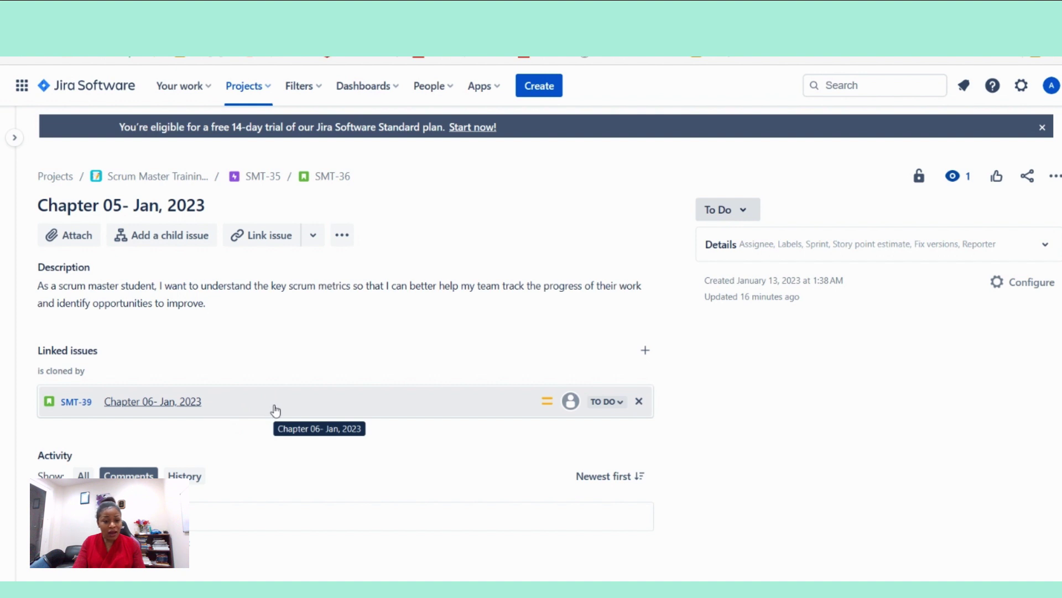
pyautogui.click(768, 258)
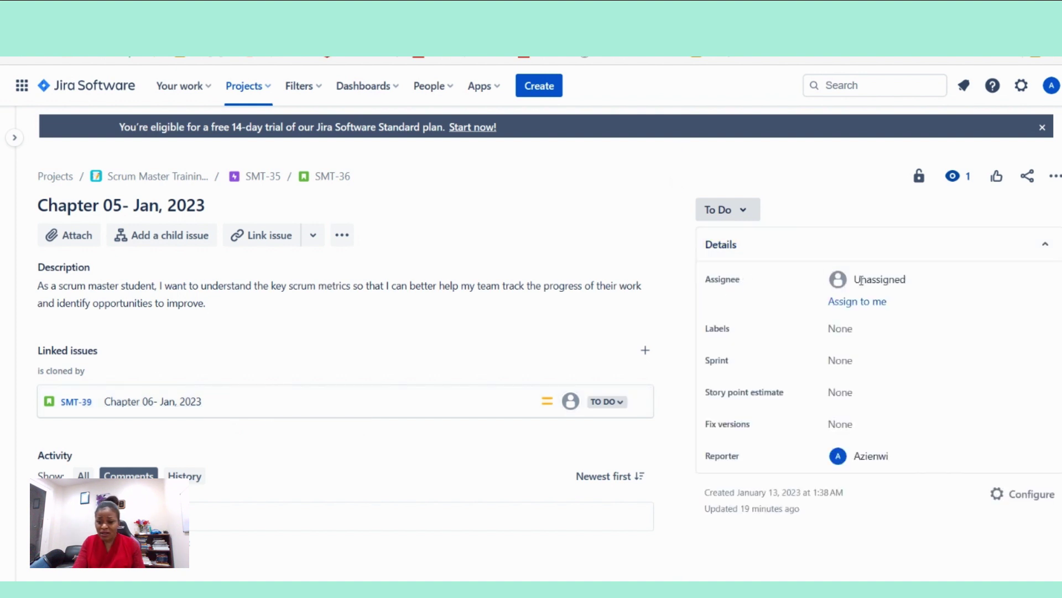
pyautogui.click(892, 285)
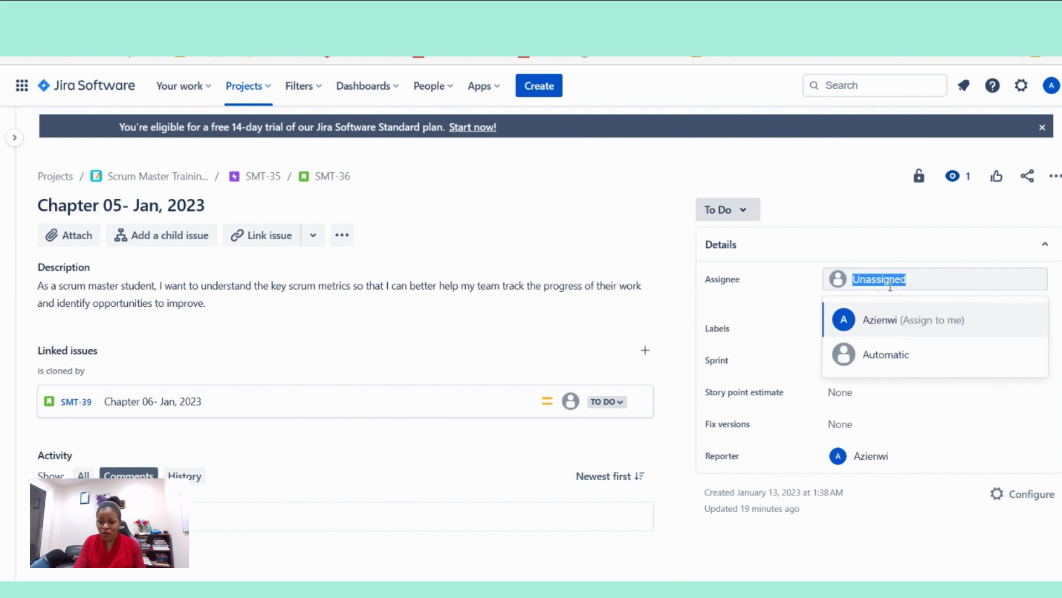
pyautogui.click(888, 338)
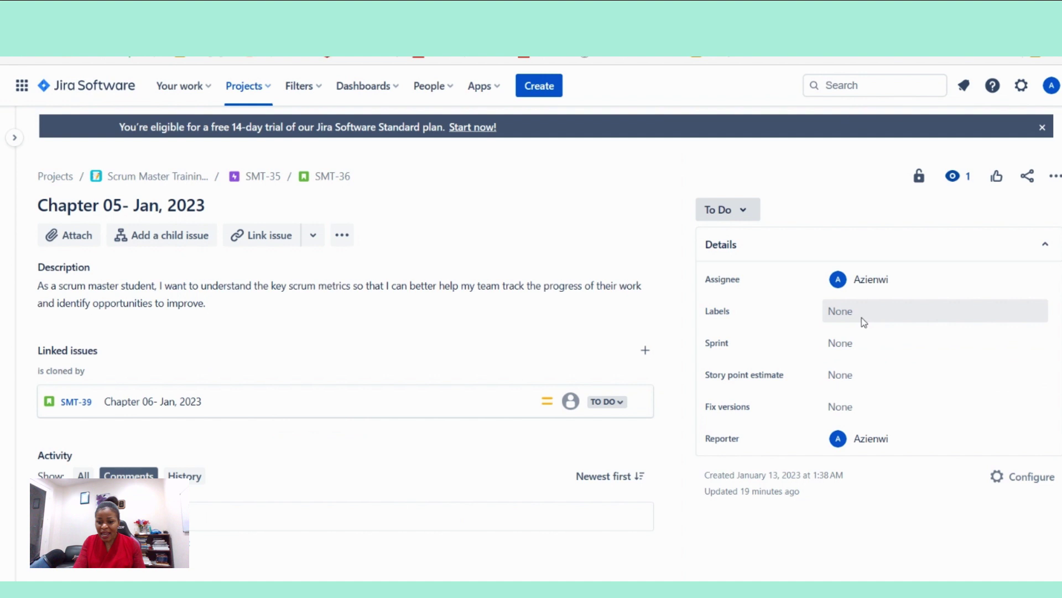
# Step: Add the labels Rev, Dev, QA, test and Design to the story
pyautogui.click(864, 322)
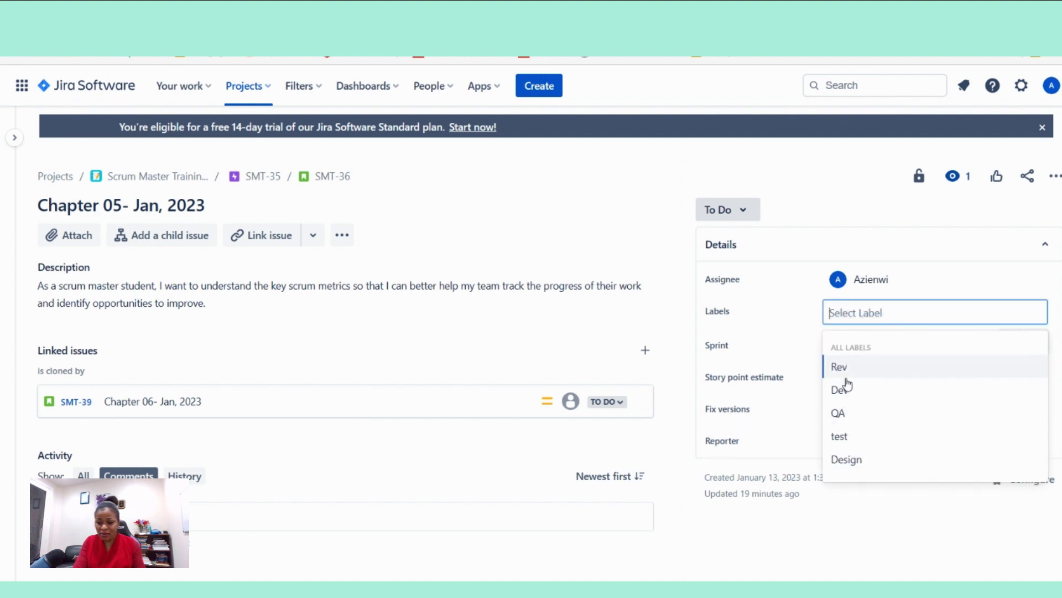
pyautogui.press('Return')
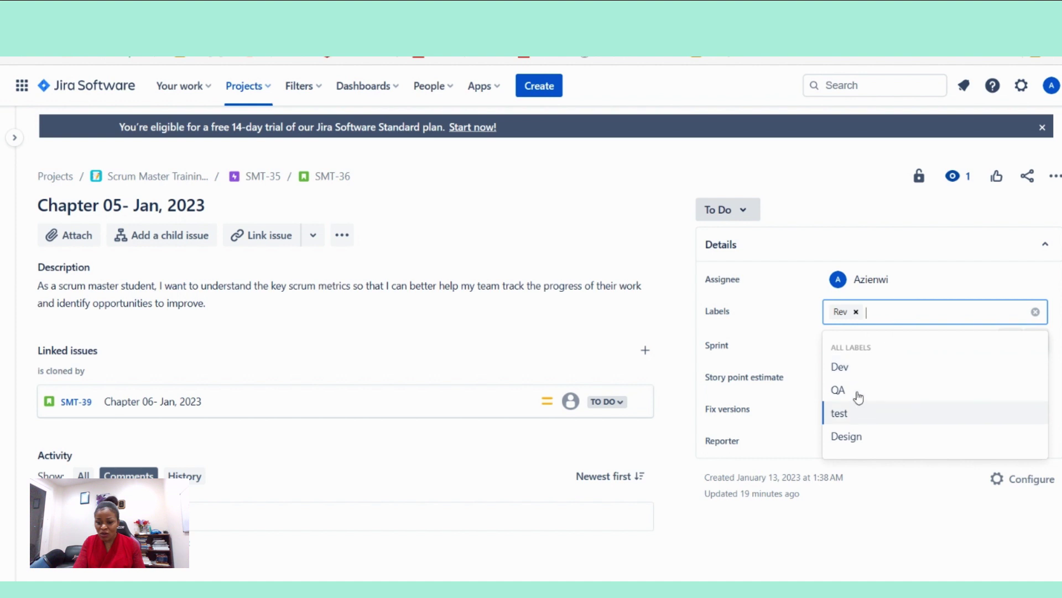
pyautogui.press('Return')
pyautogui.press('Return')
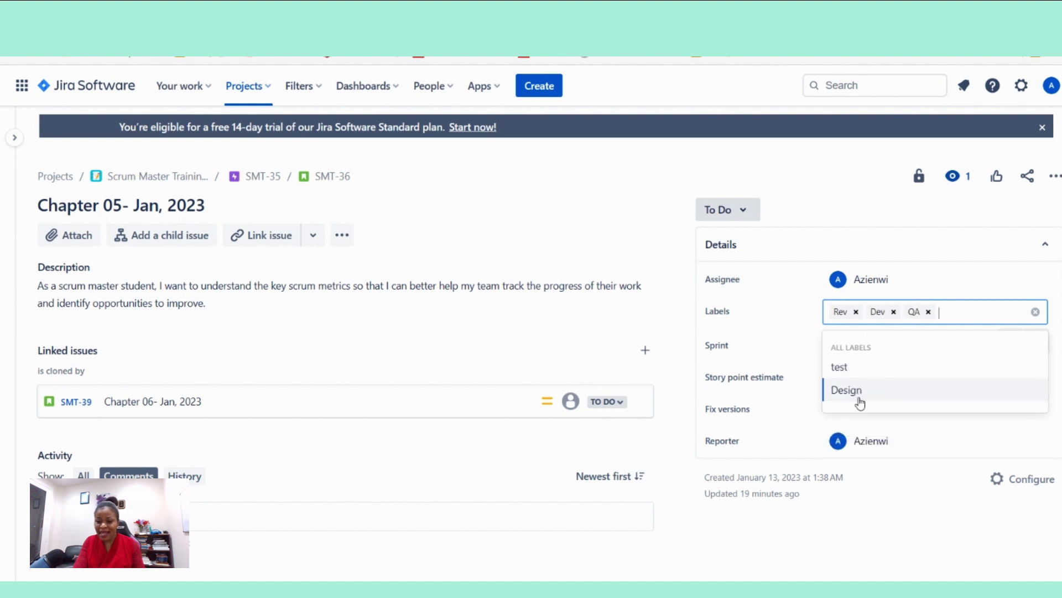
pyautogui.press('Return')
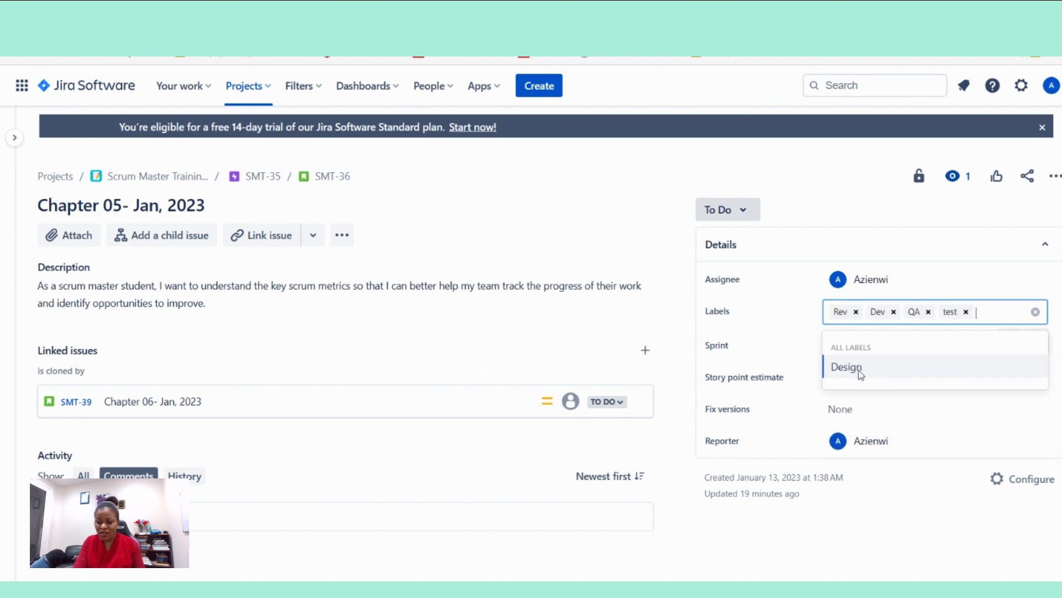
pyautogui.click(861, 368)
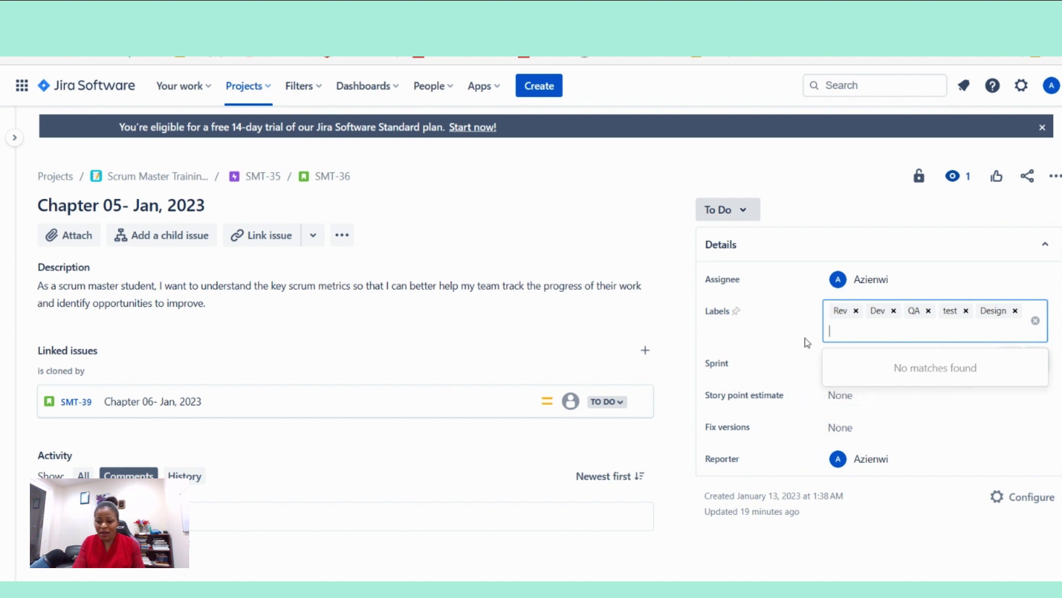
pyautogui.click(775, 344)
# Step: Set the story's sprint to SMT Sprint 2, then clear it back to none
pyautogui.click(886, 352)
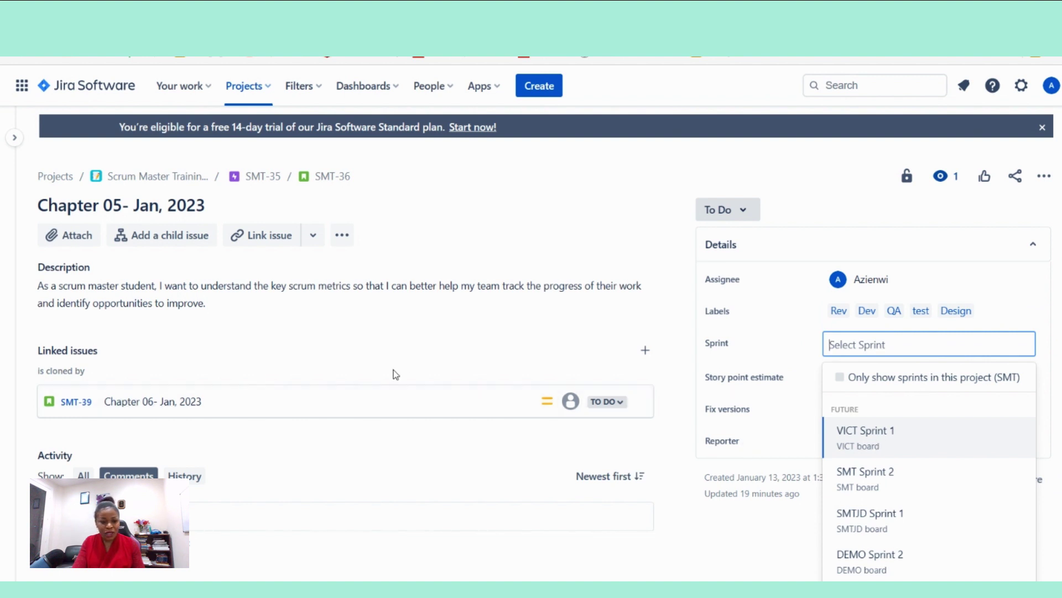
pyautogui.click(896, 490)
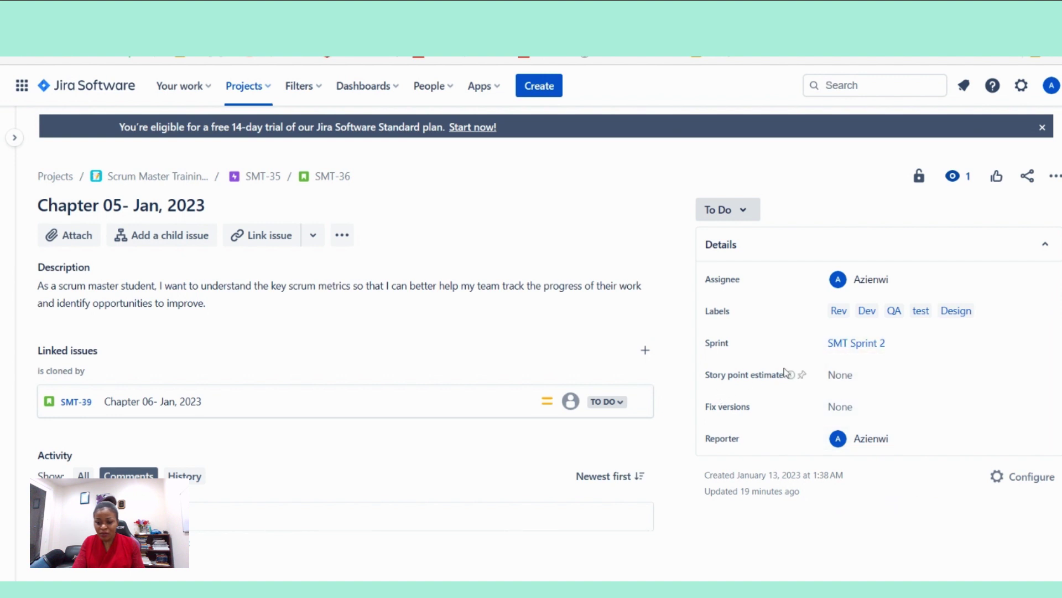
pyautogui.click(903, 357)
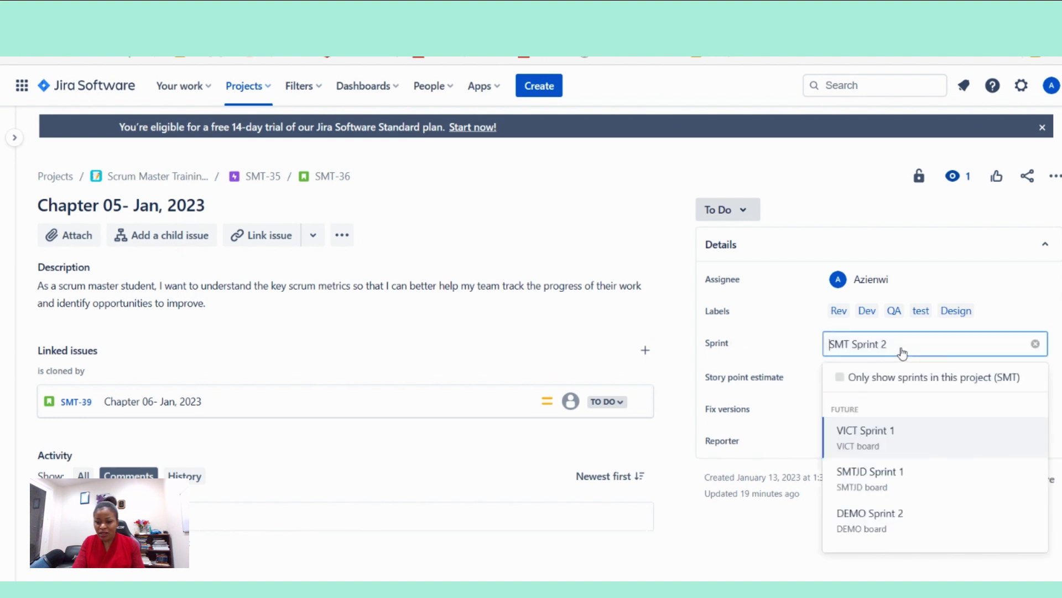
pyautogui.click(1035, 345)
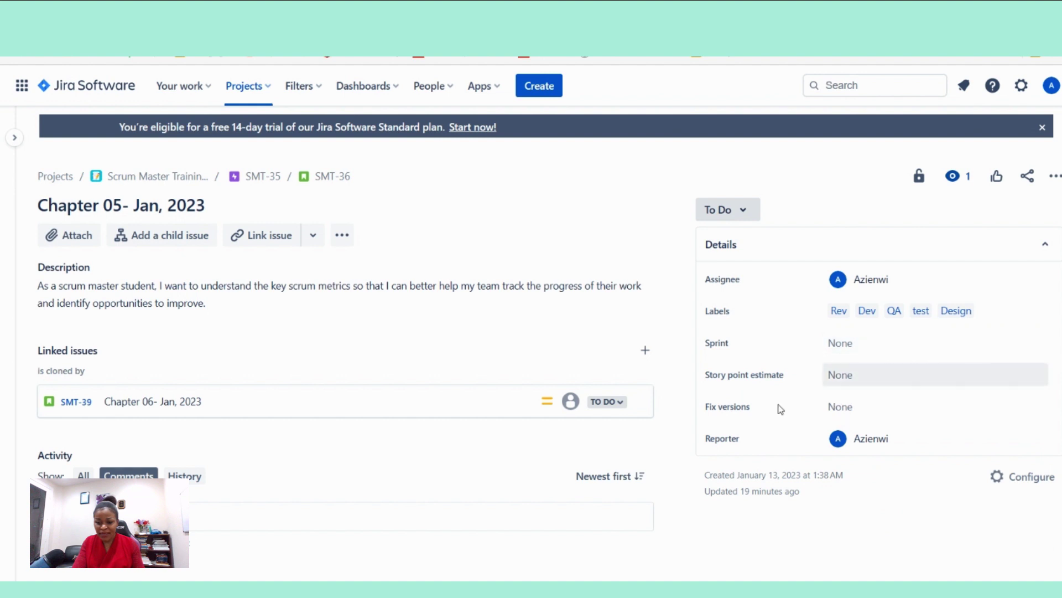
# Step: Estimate 5 story points, set fix version Level 01, January 2023 Session, and return to the backlog
pyautogui.click(852, 382)
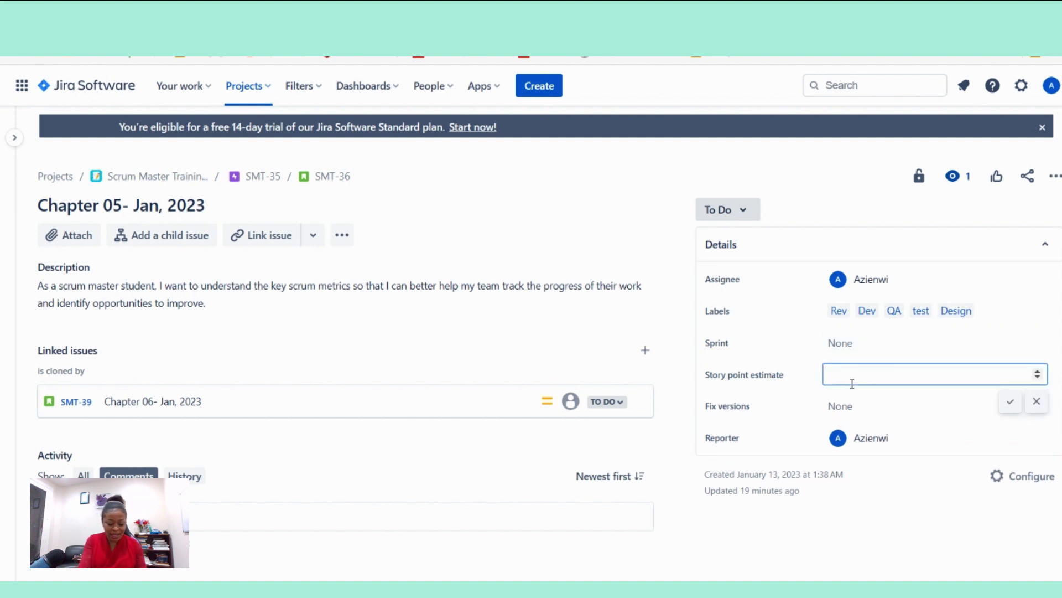
pyautogui.write('5')
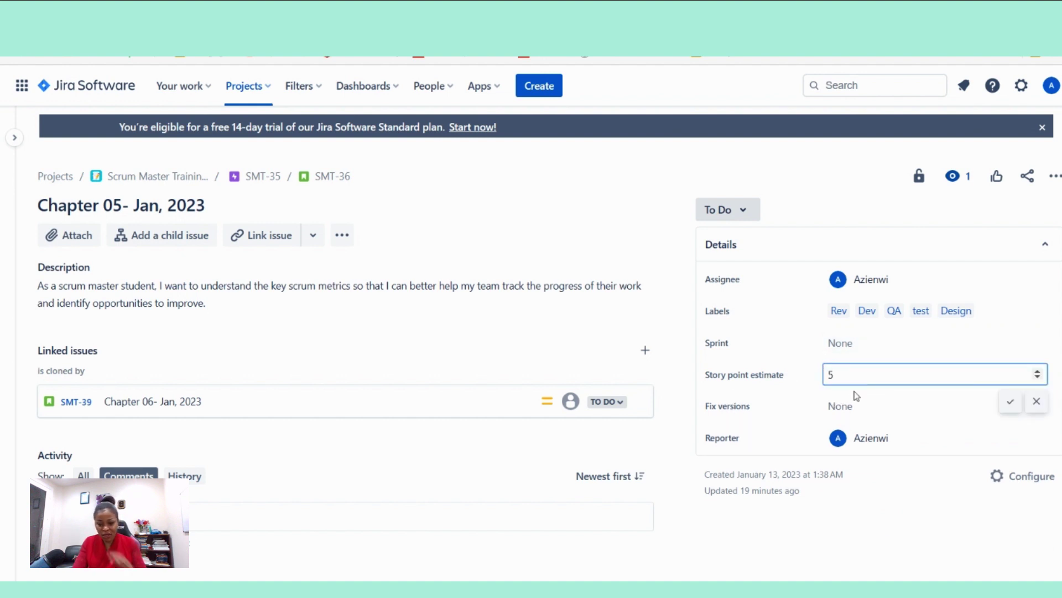
pyautogui.click(1010, 403)
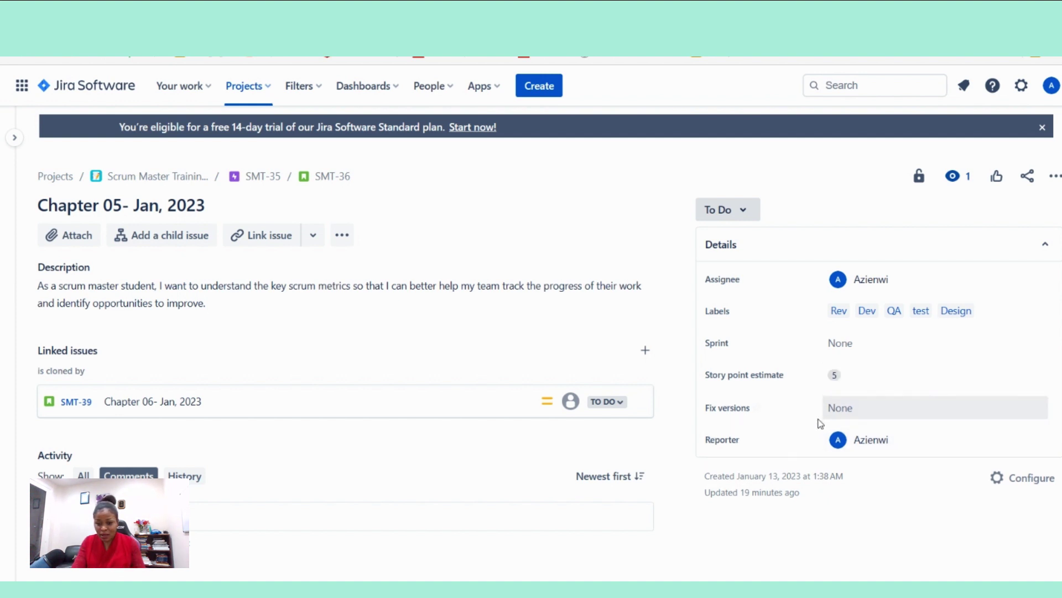
pyautogui.click(858, 411)
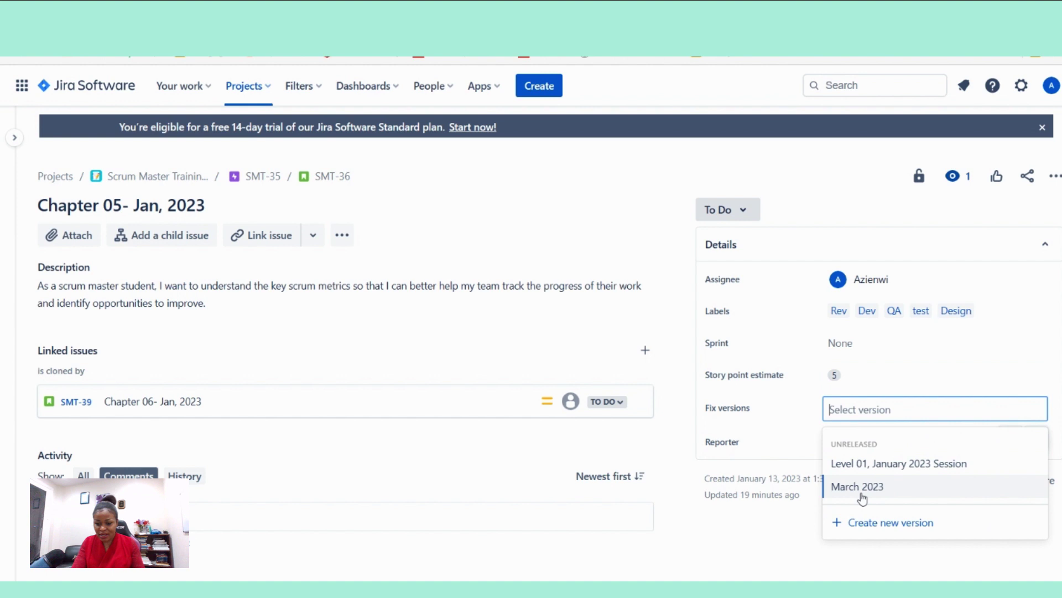
pyautogui.click(903, 464)
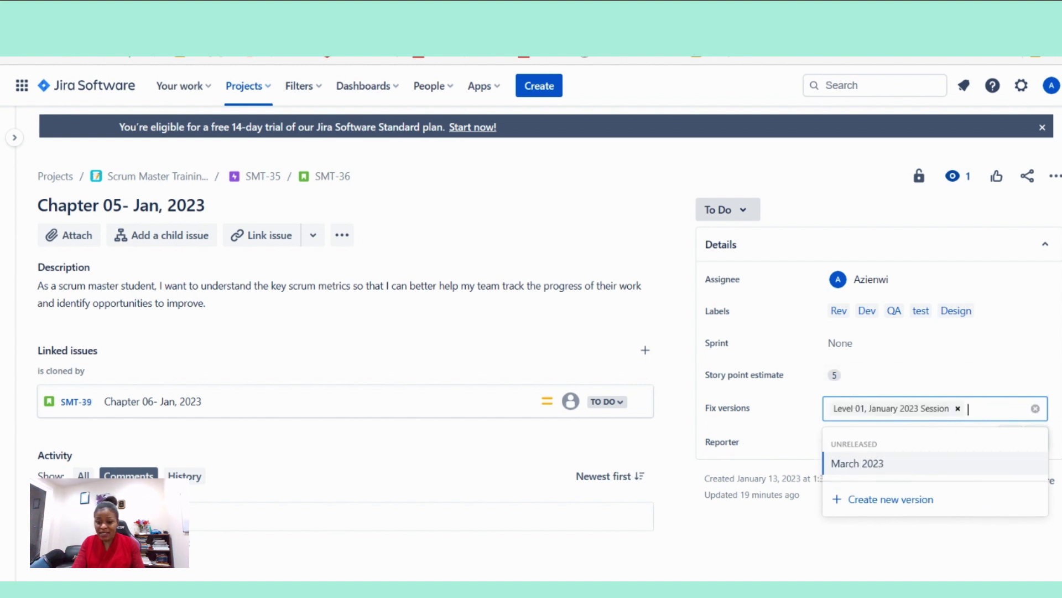
pyautogui.click(892, 425)
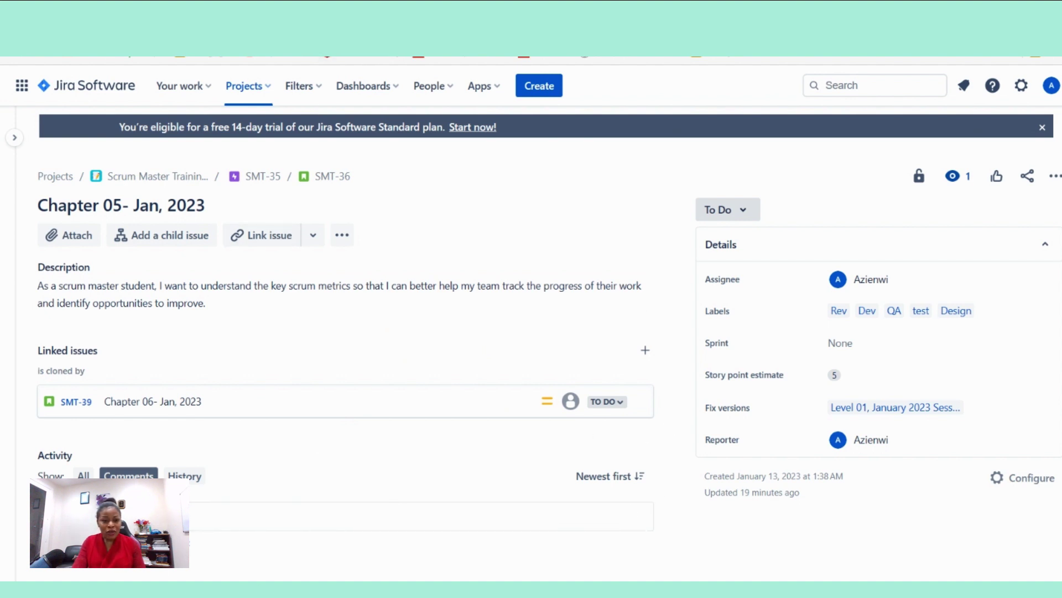
pyautogui.hotkey('alt', 'Left')
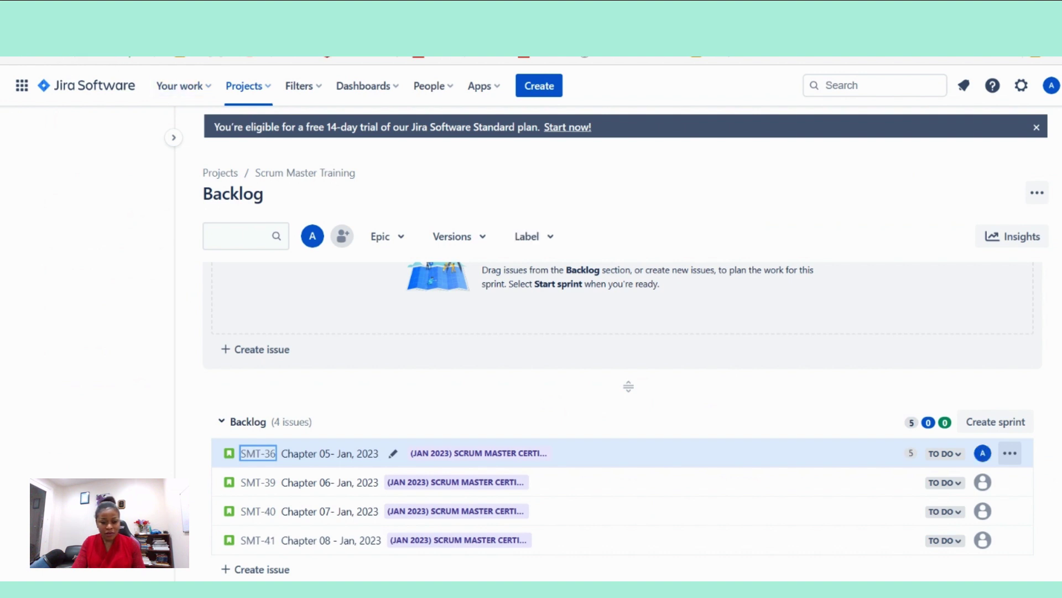
# Step: Drag SMT-36, SMT-39, SMT-40 and SMT-41 from the backlog into SMT Sprint 2
pyautogui.click(545, 495)
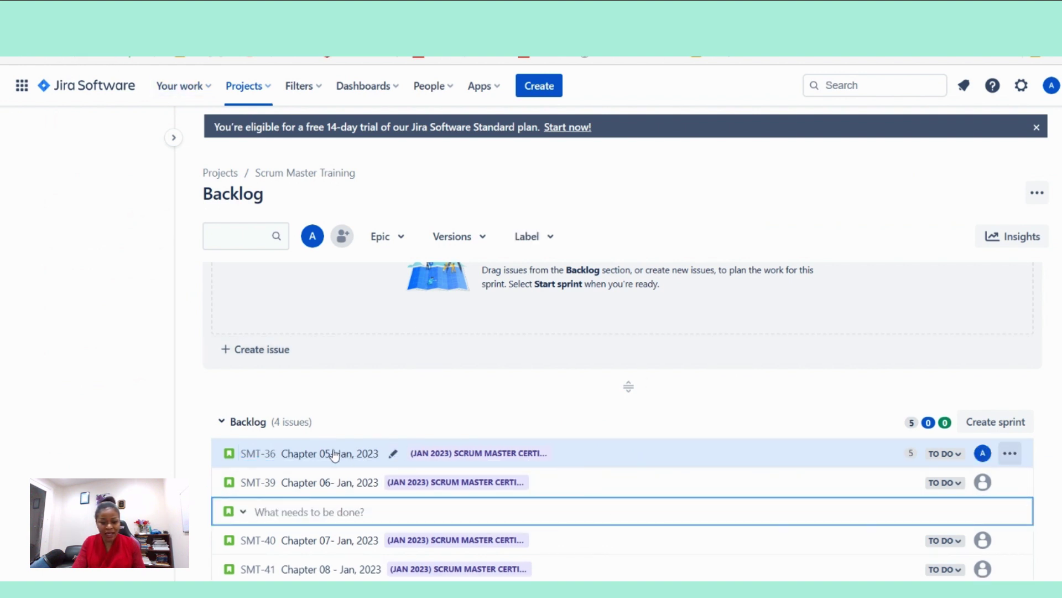
pyautogui.moveTo(341, 457); pyautogui.dragTo(394, 387)
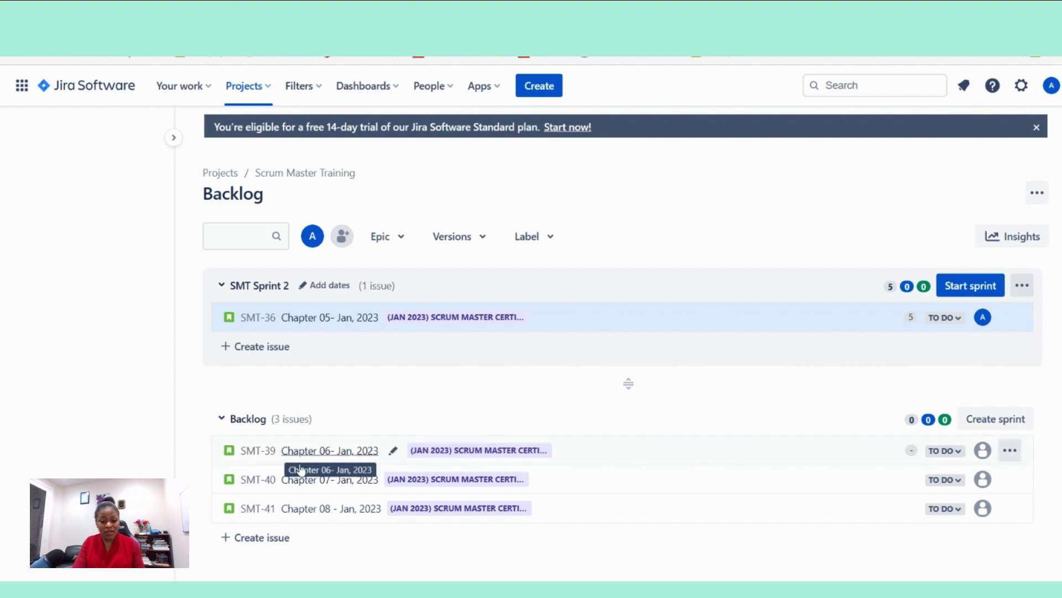
pyautogui.moveTo(298, 466); pyautogui.dragTo(322, 355)
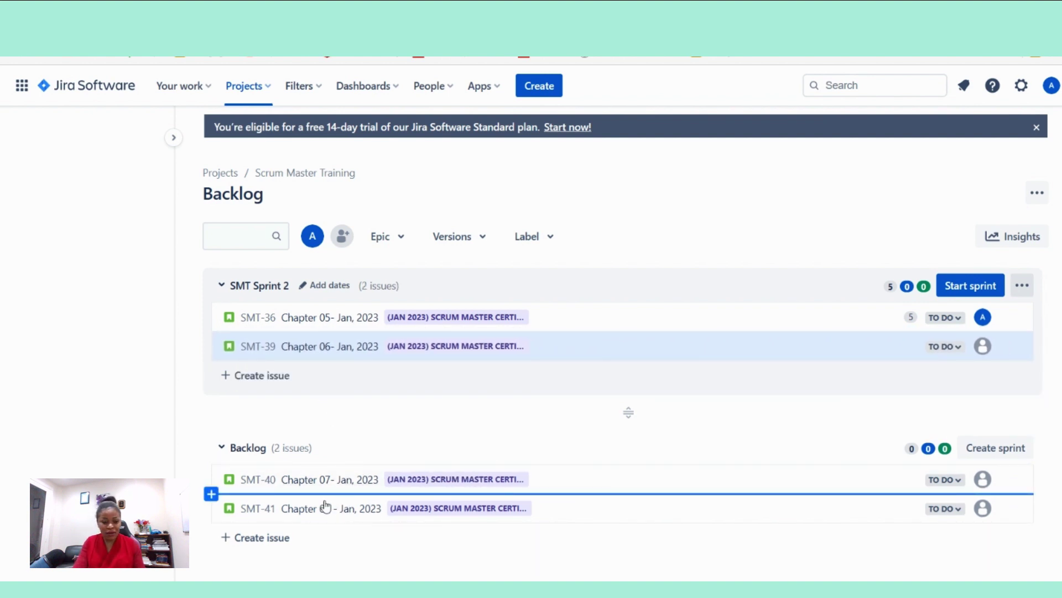
pyautogui.moveTo(283, 490); pyautogui.dragTo(305, 376)
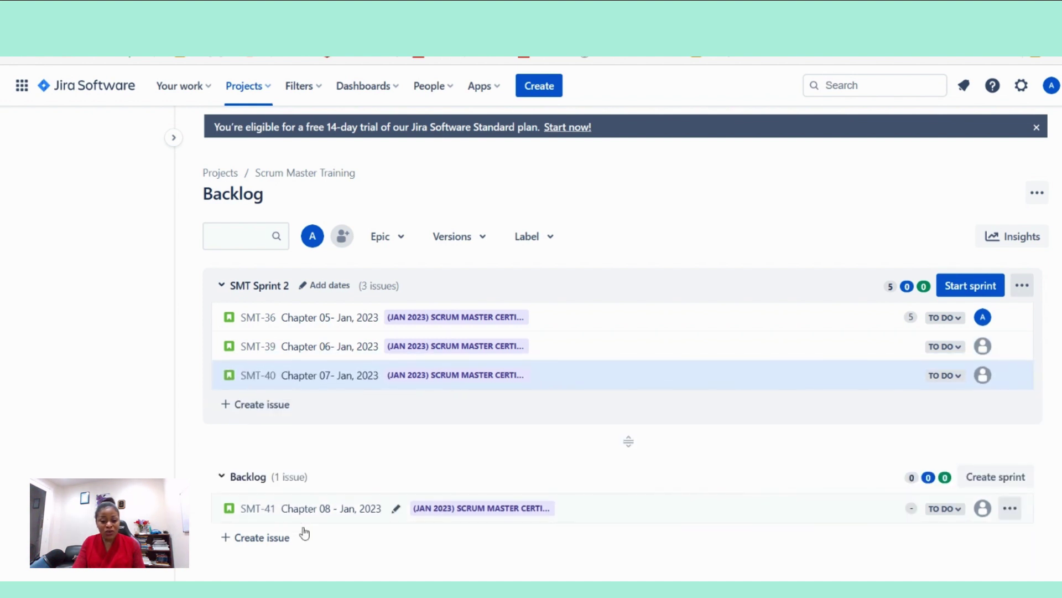
pyautogui.moveTo(311, 527); pyautogui.dragTo(333, 397)
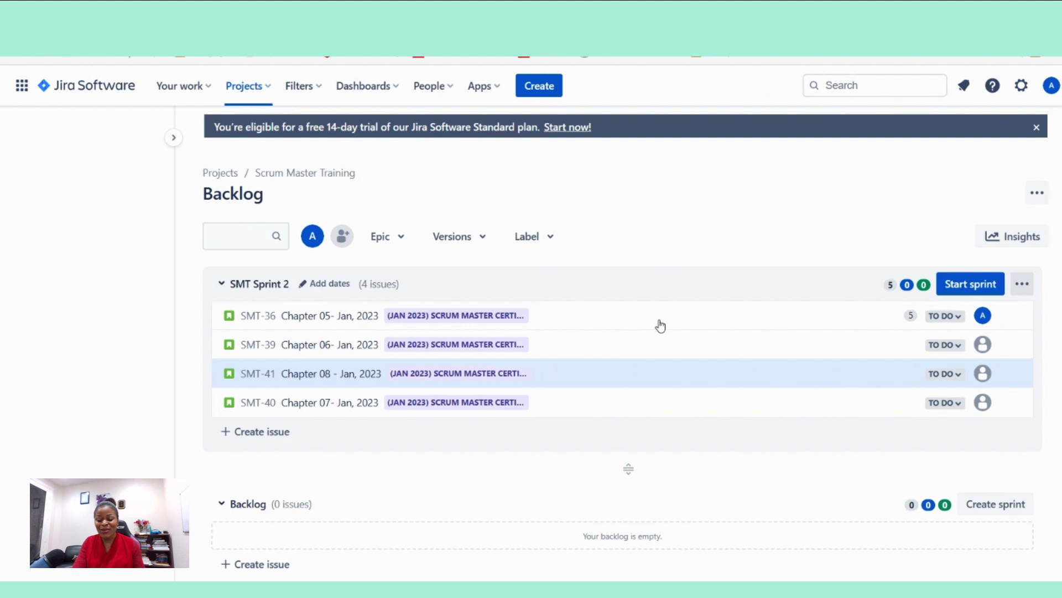
# Step: Enter story point estimates of 2 for Chapter 06, 5 for Chapter 08 and 8 for Chapter 07
pyautogui.click(911, 345)
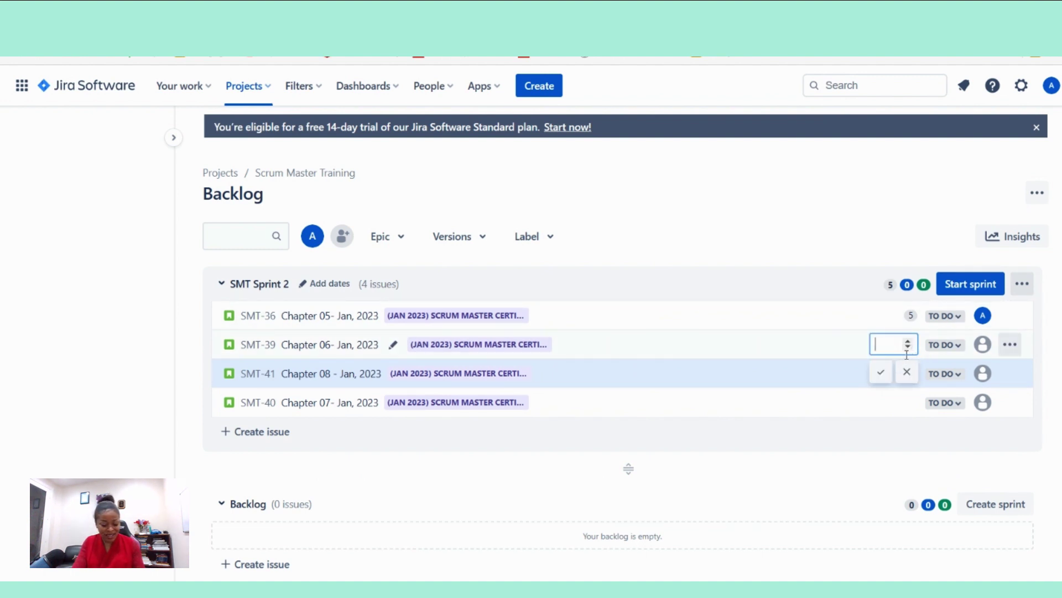
pyautogui.write('2')
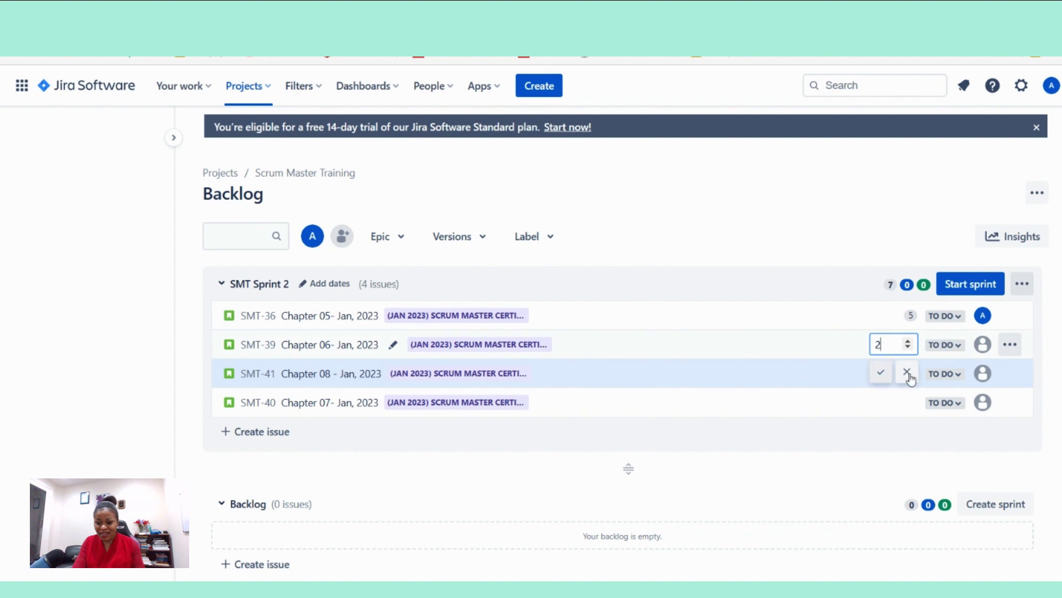
pyautogui.click(908, 373)
pyautogui.click(911, 373)
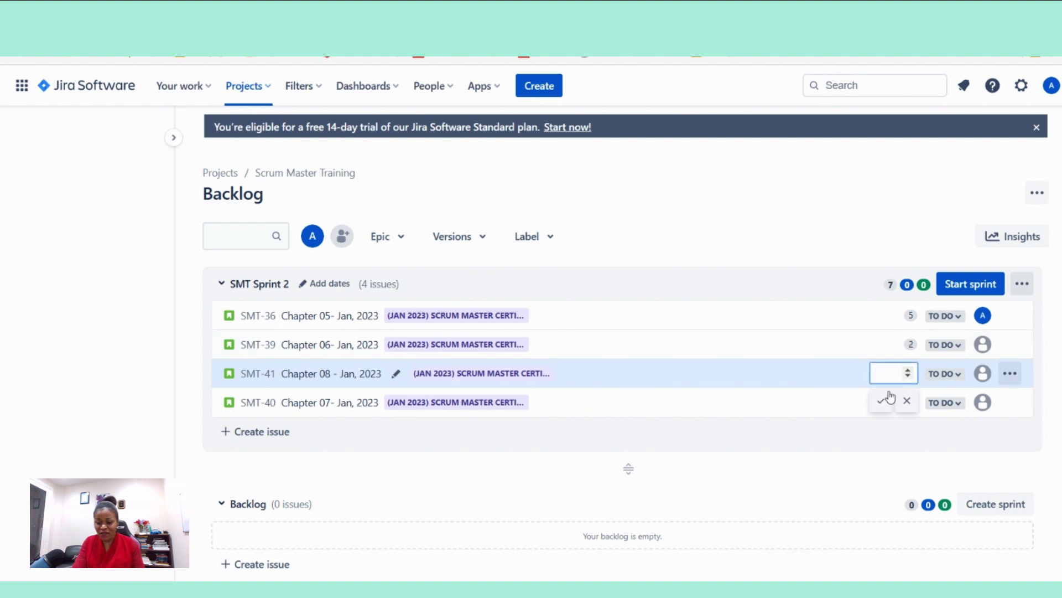
pyautogui.write('5')
pyautogui.click(880, 403)
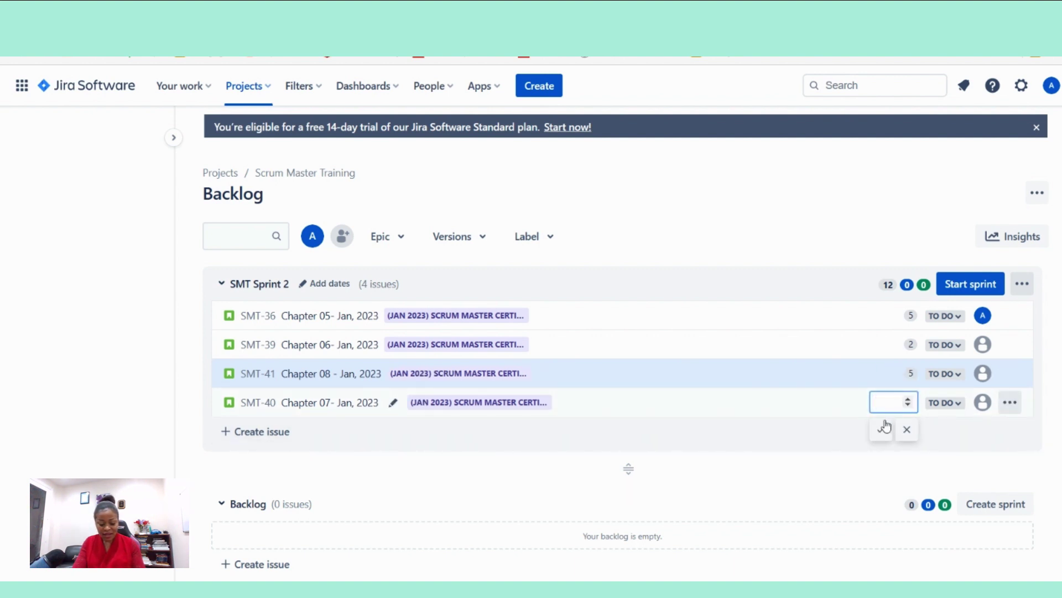
pyautogui.write('8')
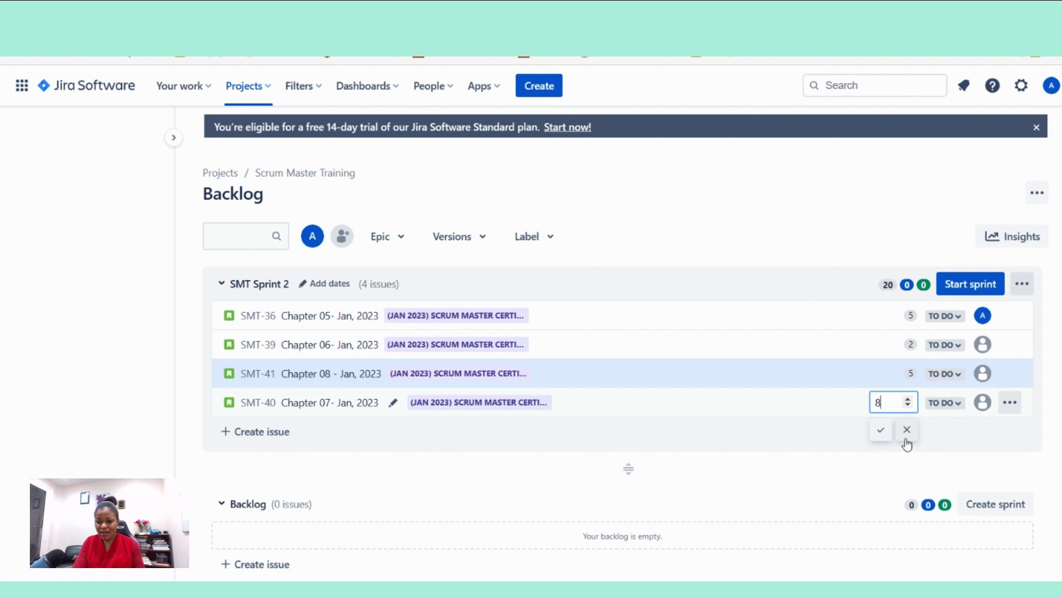
pyautogui.press('Return')
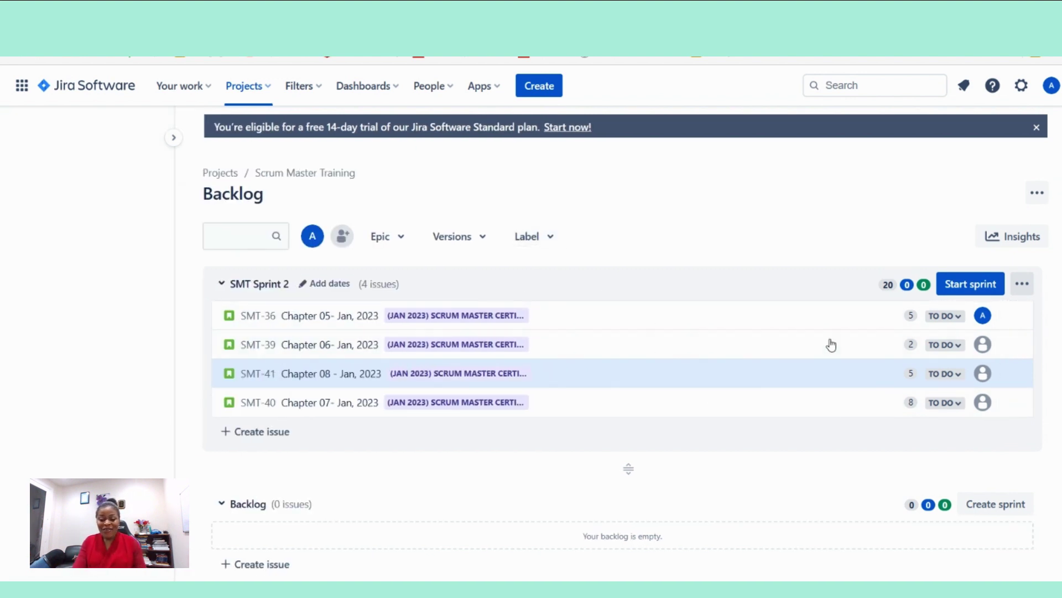
pyautogui.moveTo(650, 372)
pyautogui.mouseDown()
pyautogui.moveTo(682, 379)
pyautogui.moveTo(688, 361)
pyautogui.mouseUp()
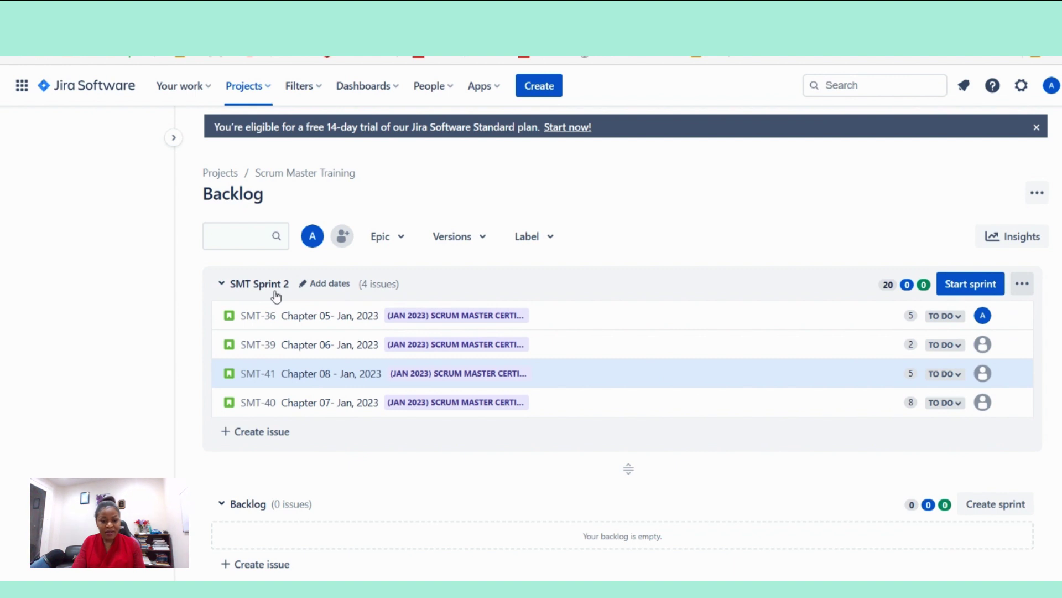
# Step: Start SMT Sprint 2 with a 2-week duration and the goal of completing chapters 5 to 8
pyautogui.click(964, 293)
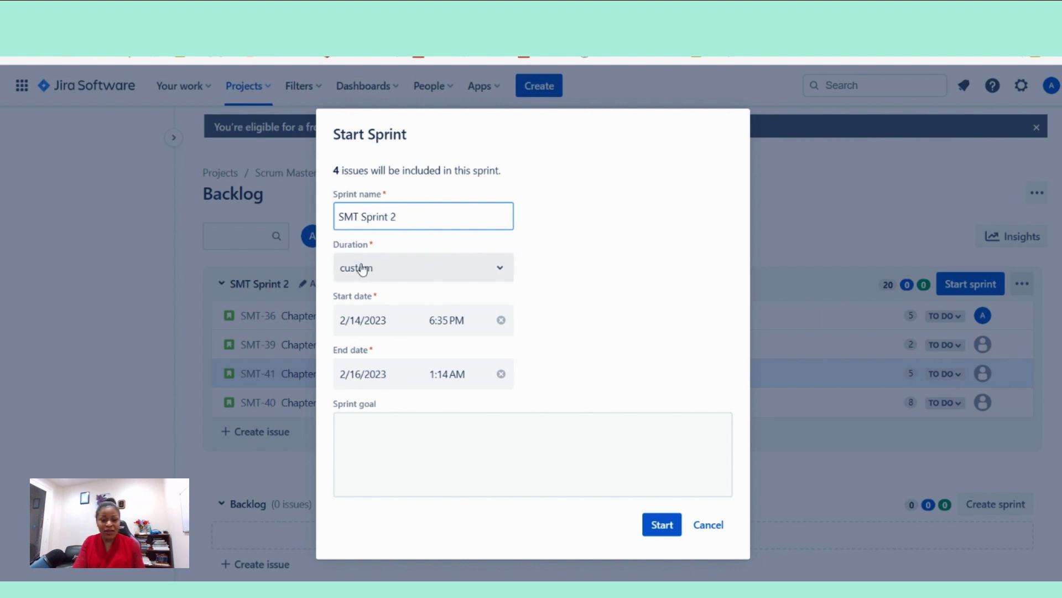
pyautogui.click(503, 280)
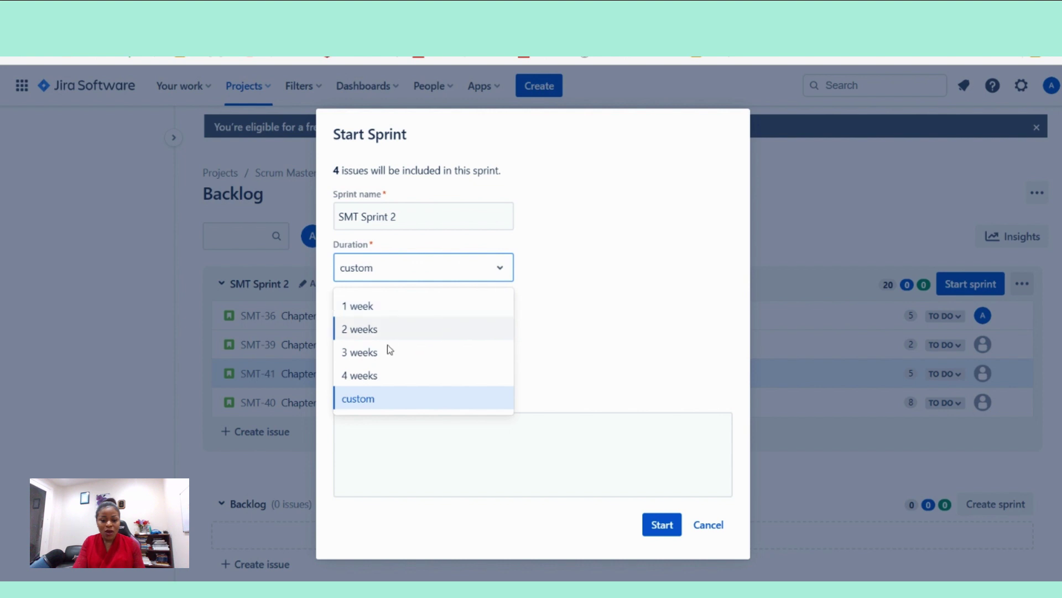
pyautogui.click(369, 332)
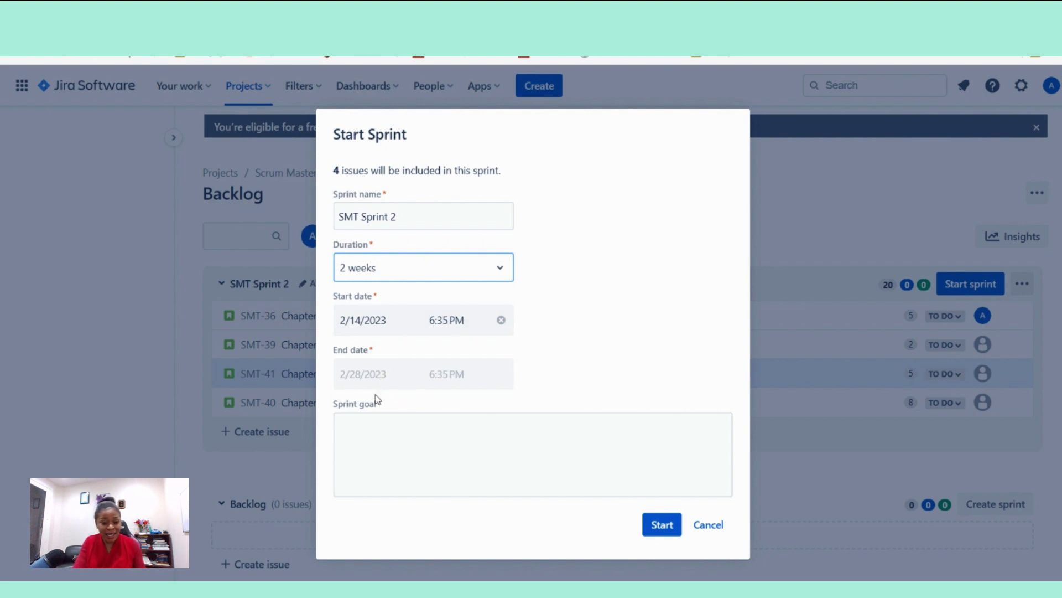
pyautogui.click(387, 430)
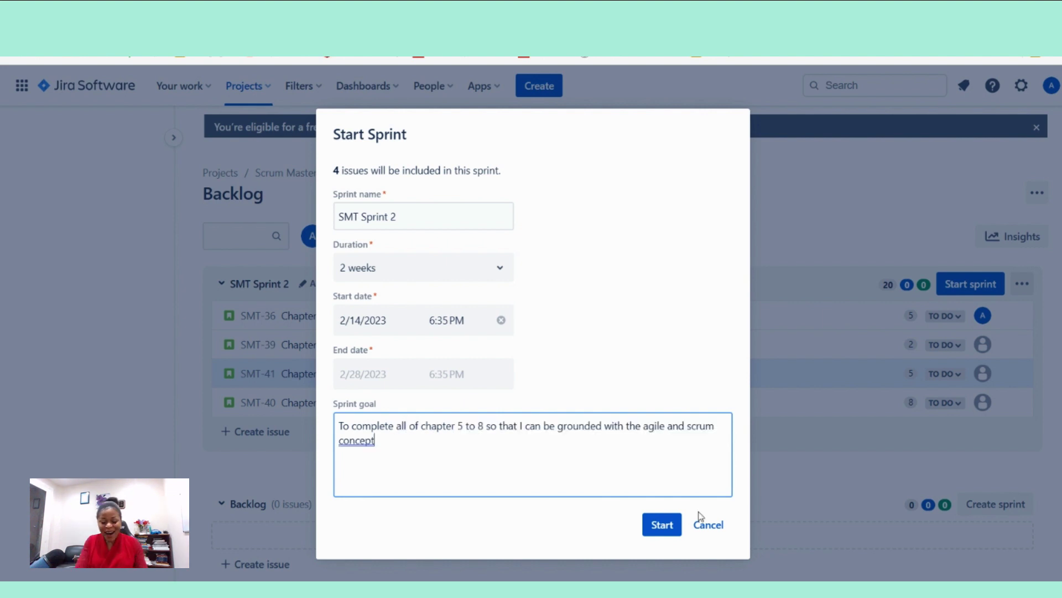
pyautogui.click(671, 530)
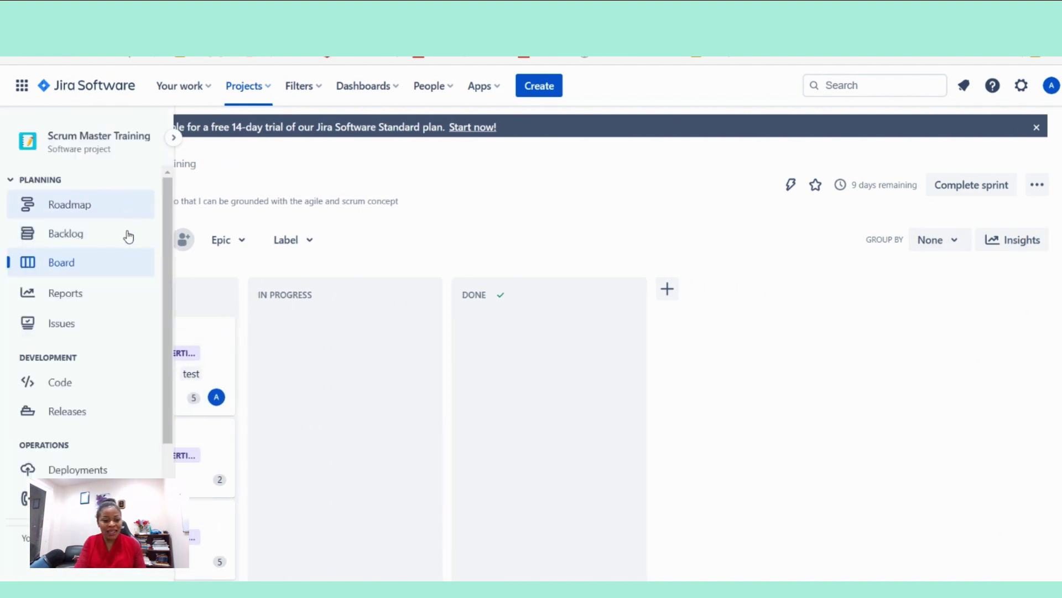
# Step: Move Chapters 05, 06, 08 and 07 from To Do into In Progress
pyautogui.click(174, 138)
pyautogui.scroll(-2, 124, 339)
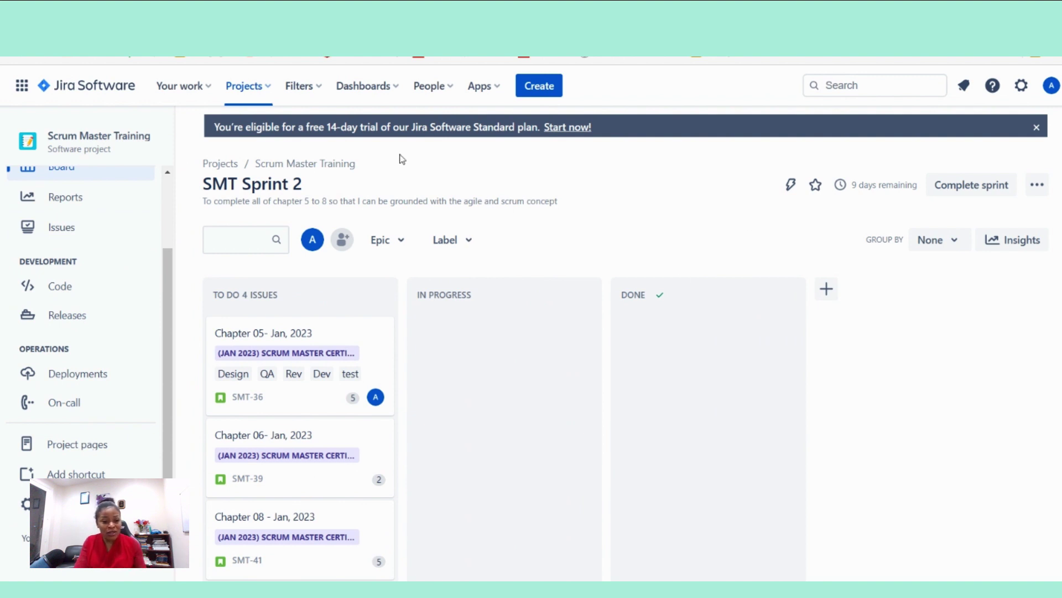
pyautogui.scroll(2, 58, 269)
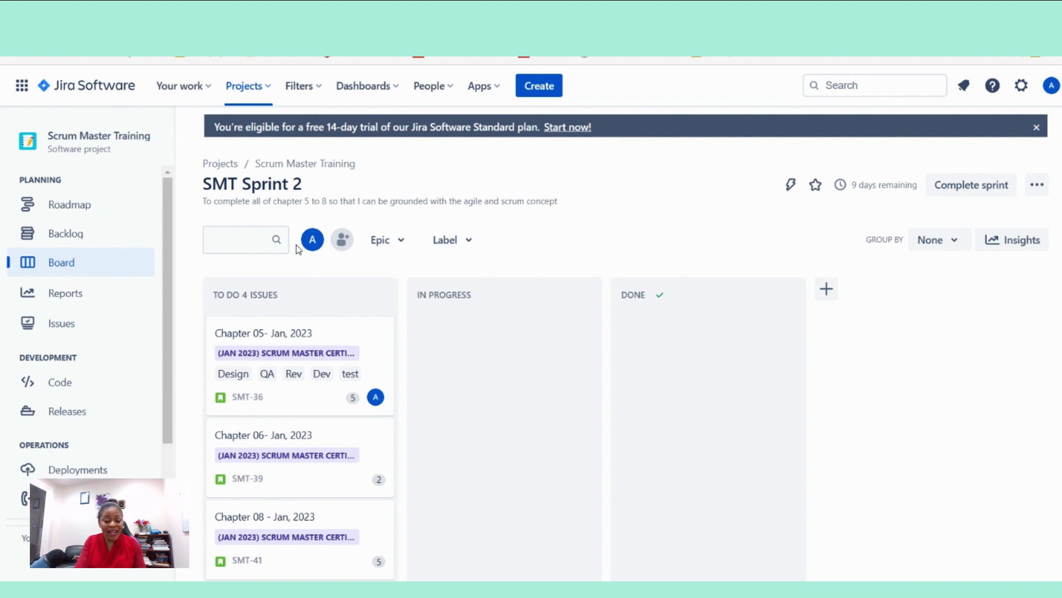
pyautogui.scroll(-2, 372, 403)
pyautogui.scroll(2, 373, 403)
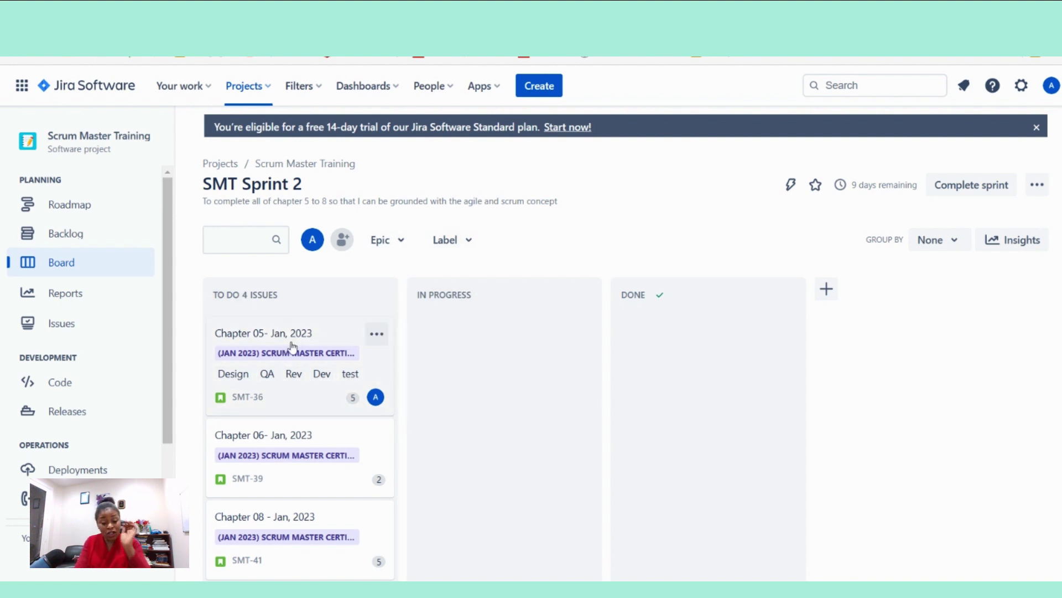
pyautogui.moveTo(309, 403); pyautogui.dragTo(496, 395)
pyautogui.moveTo(222, 349); pyautogui.dragTo(440, 443)
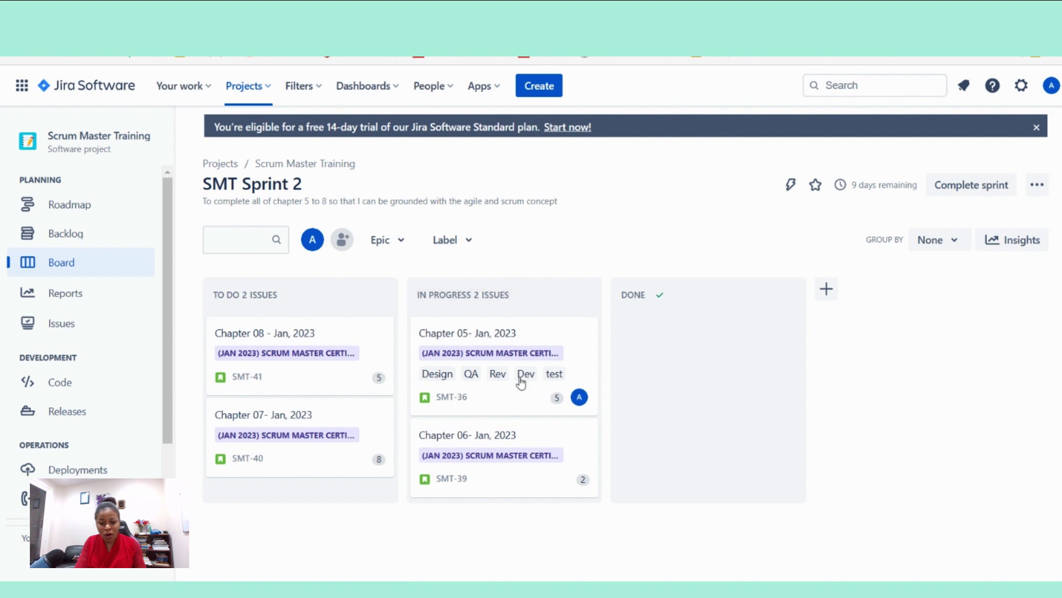
pyautogui.moveTo(289, 398); pyautogui.dragTo(490, 390)
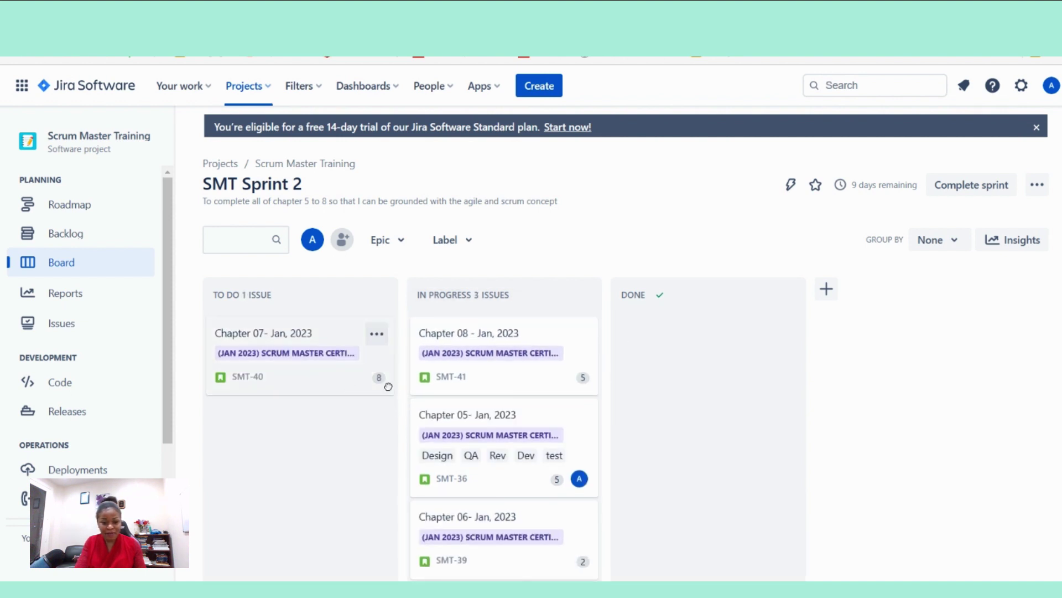
pyautogui.moveTo(387, 386); pyautogui.dragTo(485, 394)
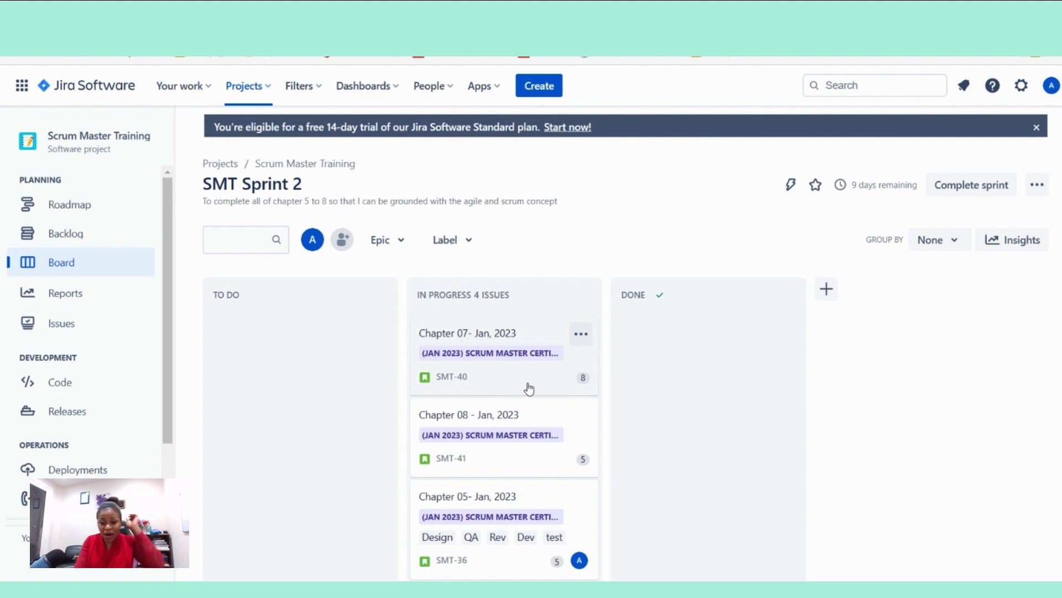
# Step: Move Chapters 07, 08, 05 and 06 from In Progress into Done
pyautogui.moveTo(561, 382); pyautogui.dragTo(713, 376)
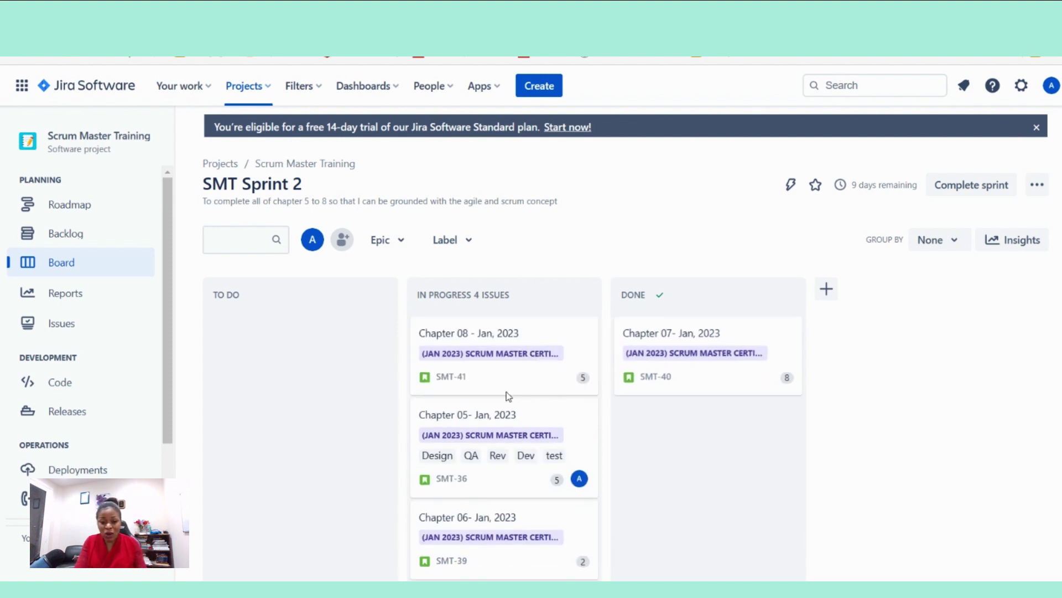
pyautogui.moveTo(508, 397); pyautogui.dragTo(705, 399)
pyautogui.moveTo(496, 410); pyautogui.dragTo(625, 432)
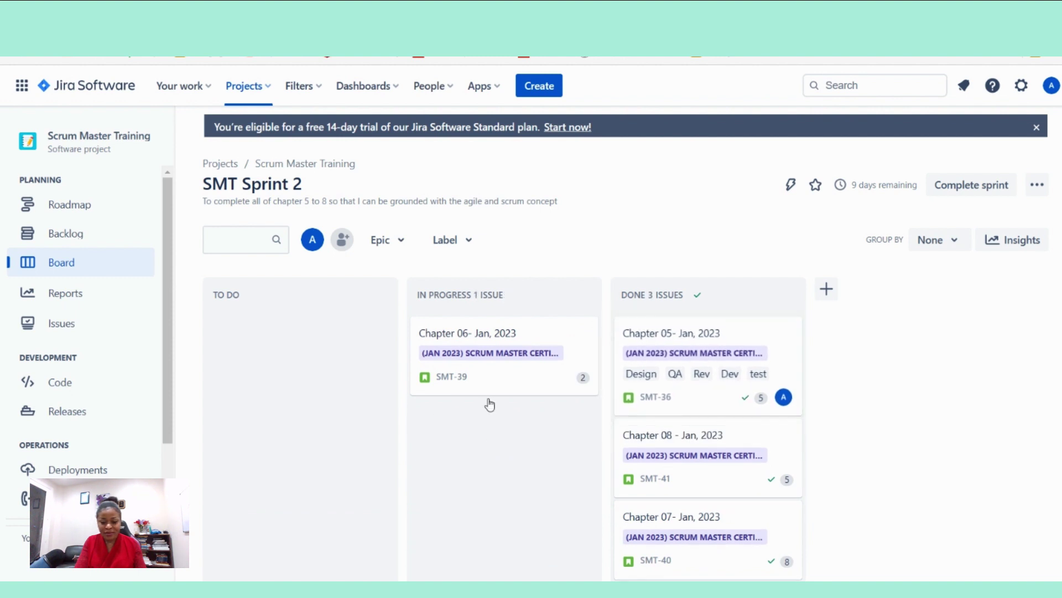
pyautogui.moveTo(574, 390); pyautogui.dragTo(675, 382)
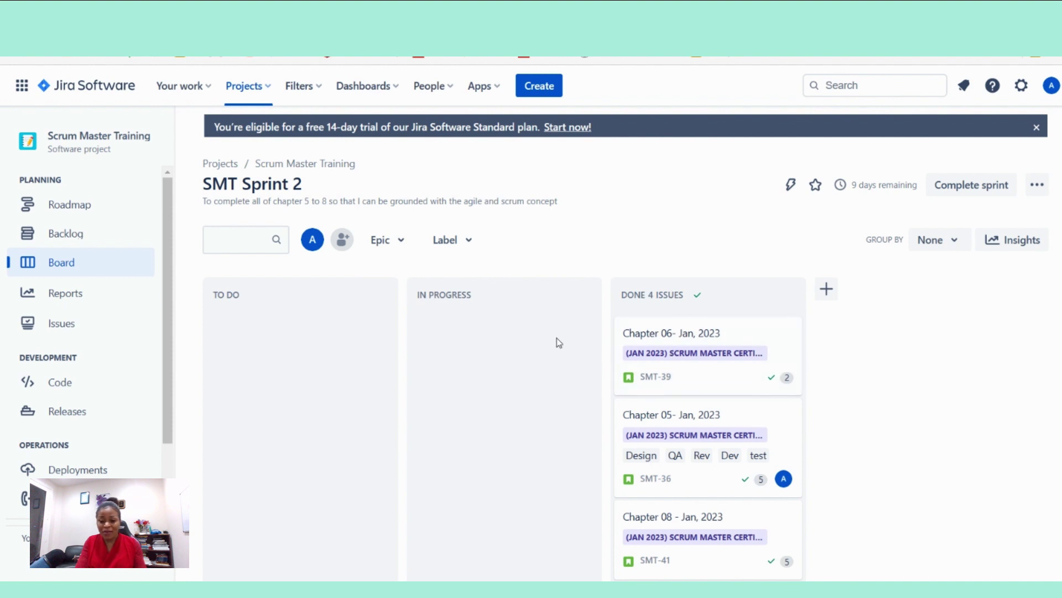
# Step: Cancel Complete sprint, then return Chapter 06 to In Progress and Chapter 05 to To Do
pyautogui.click(970, 188)
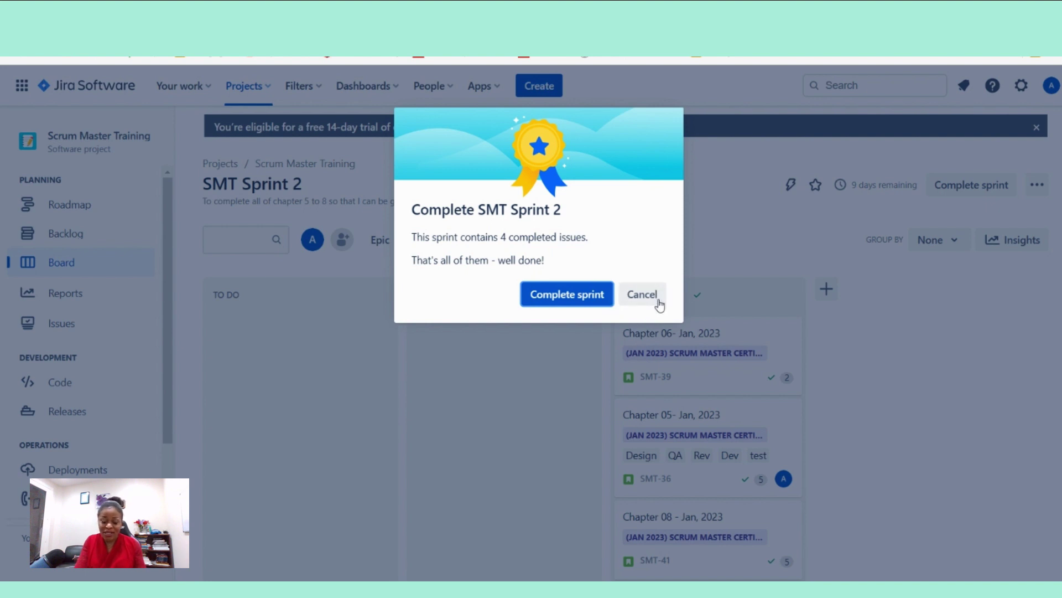
pyautogui.click(642, 294)
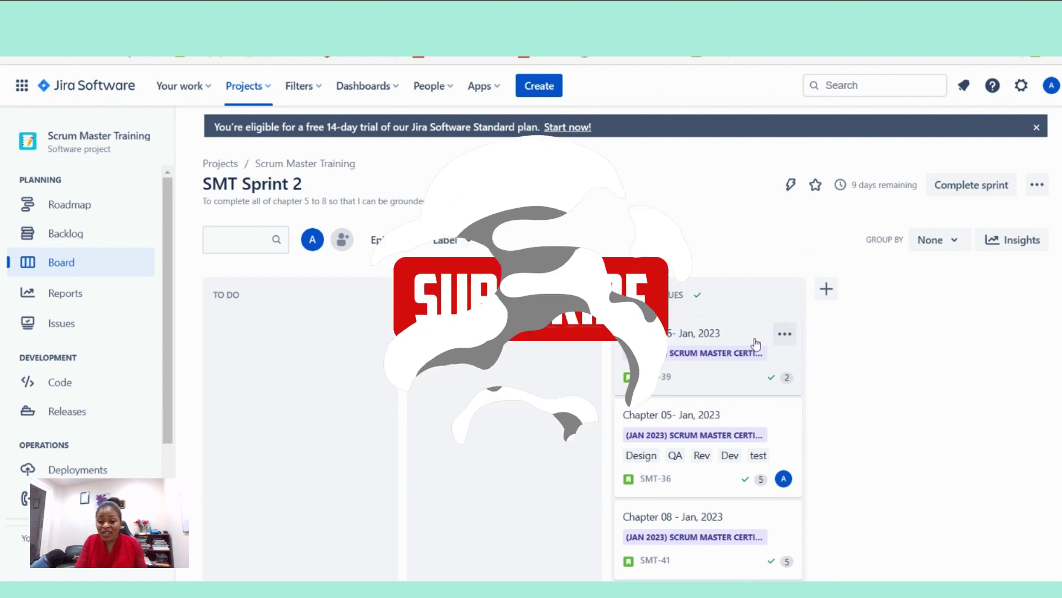
pyautogui.moveTo(754, 343); pyautogui.dragTo(446, 350)
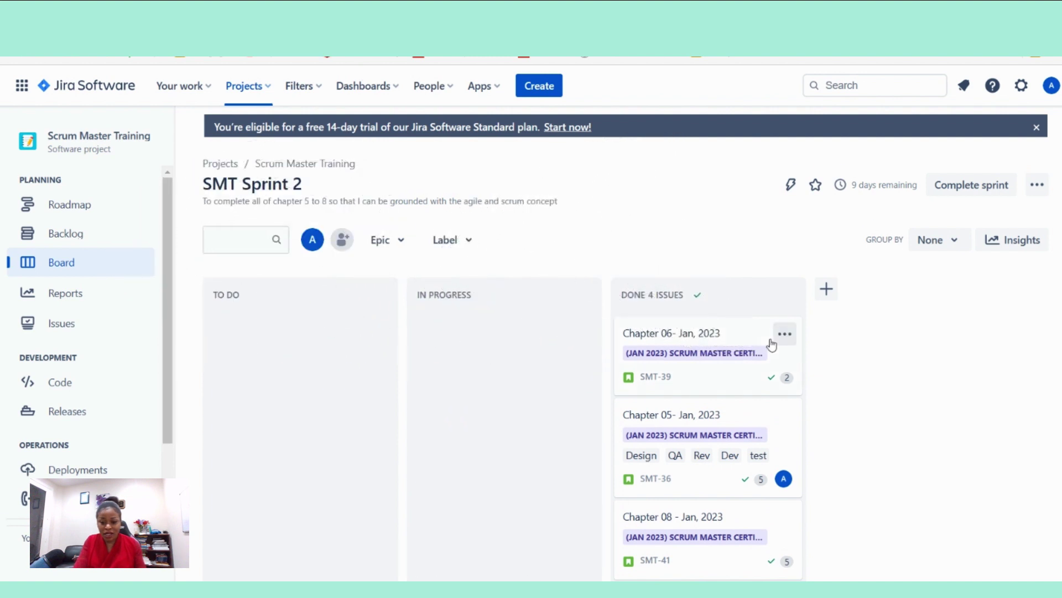
pyautogui.moveTo(717, 349); pyautogui.dragTo(498, 368)
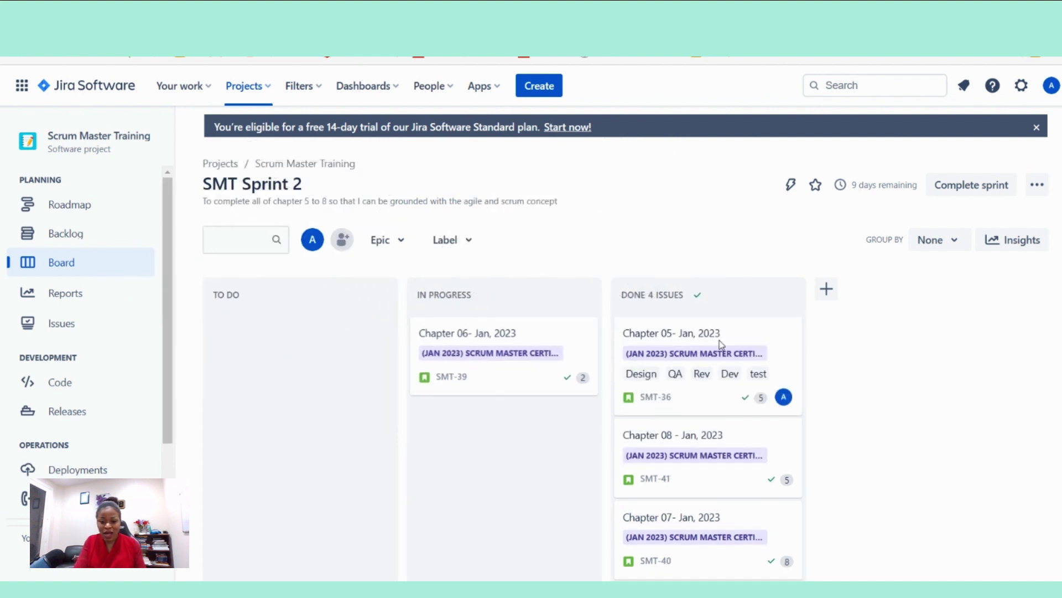
pyautogui.moveTo(689, 344); pyautogui.dragTo(331, 341)
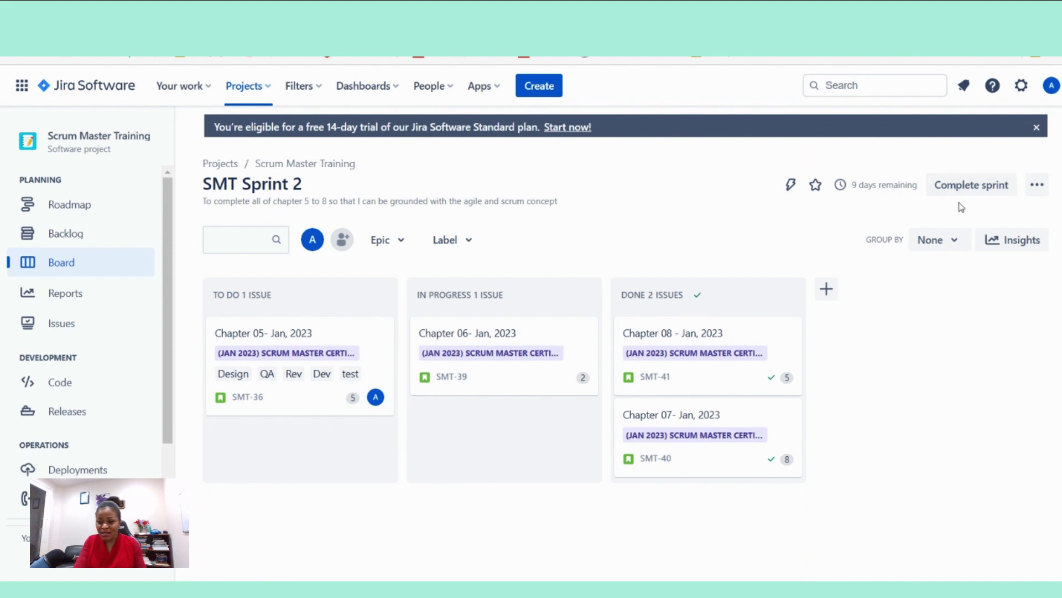
# Step: Open Complete sprint and set its 2 open issues to move to the Backlog
pyautogui.click(961, 194)
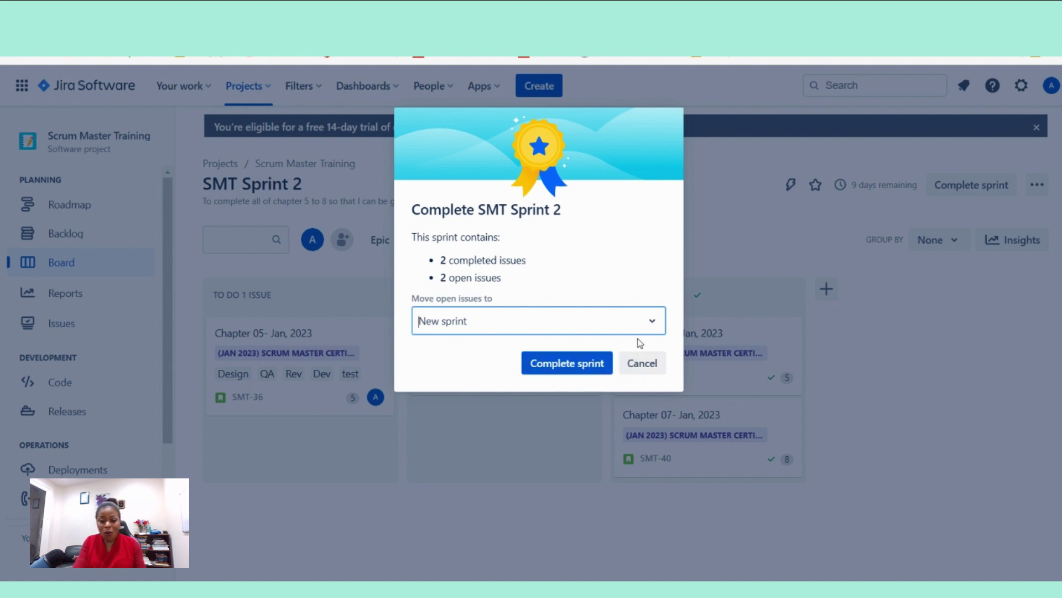
pyautogui.click(657, 331)
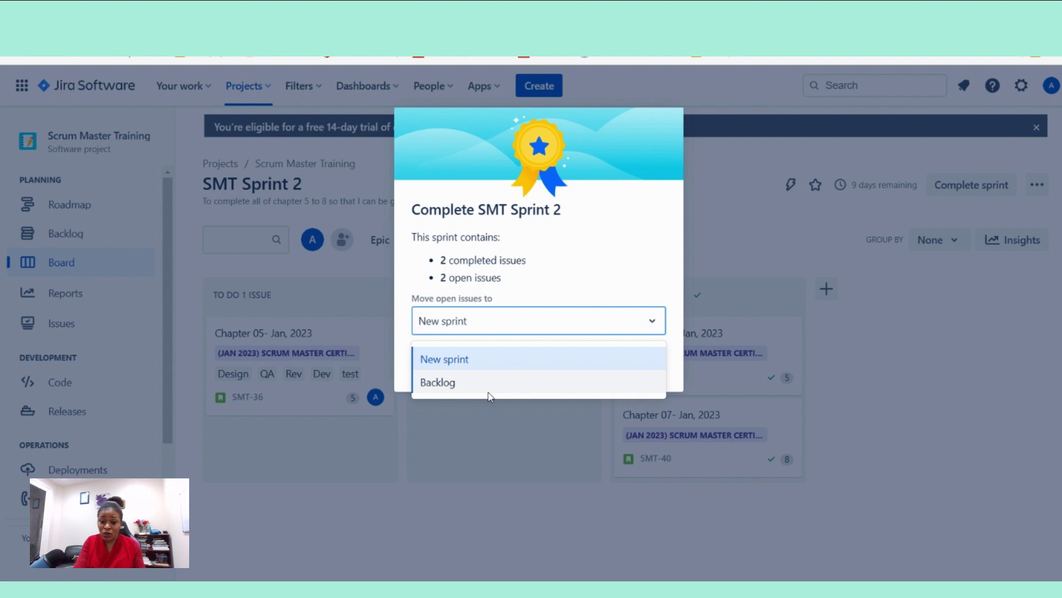
pyautogui.click(730, 393)
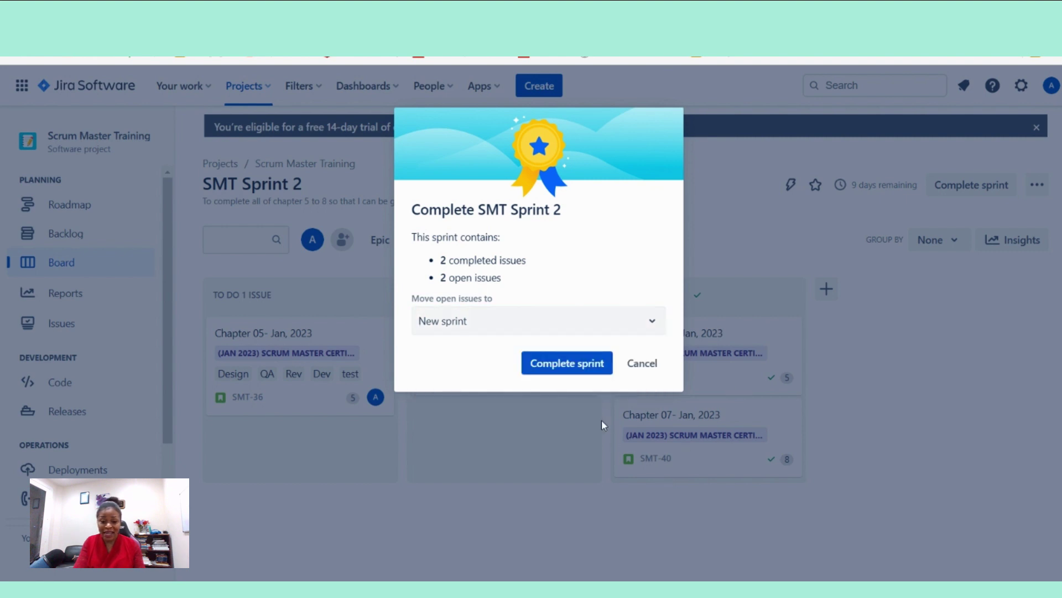
pyautogui.click(653, 328)
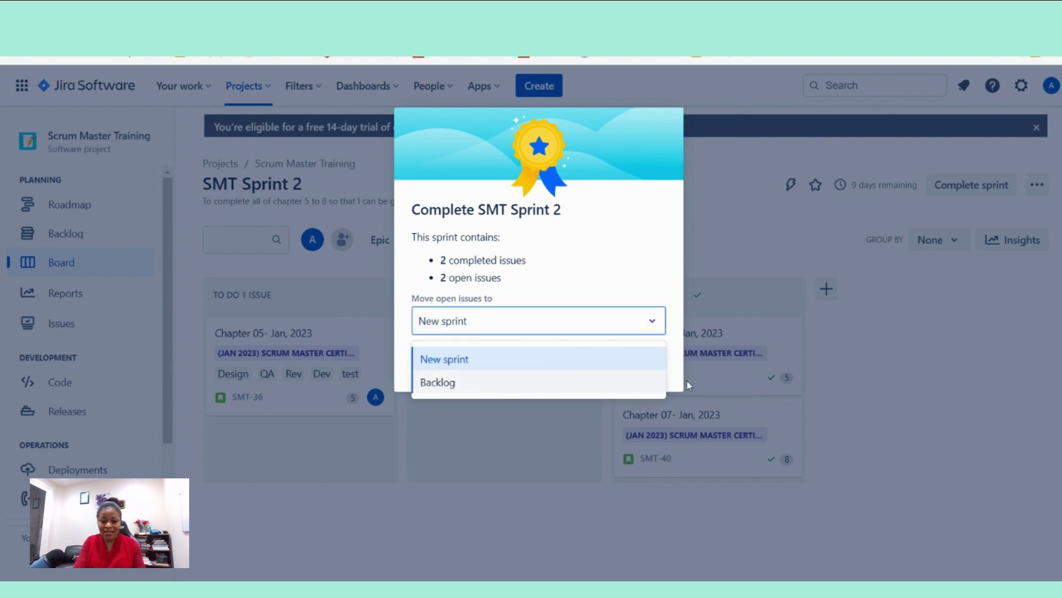
pyautogui.click(656, 325)
pyautogui.click(437, 382)
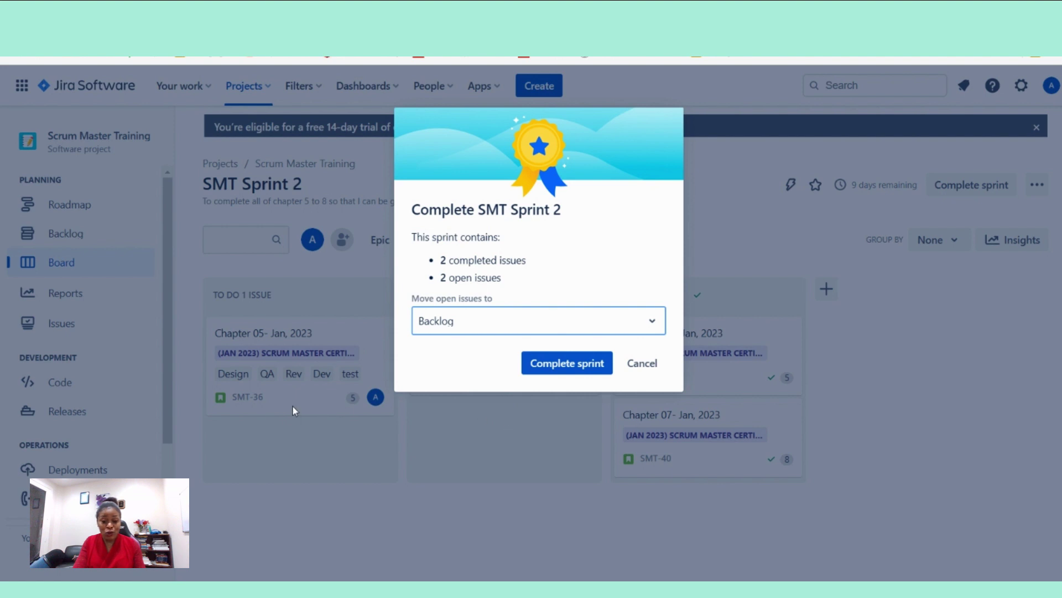
# Step: Complete SMT Sprint 2, sending its 2 open chapter stories (Chapter 05 and 06) to the Backlog
pyautogui.click(567, 363)
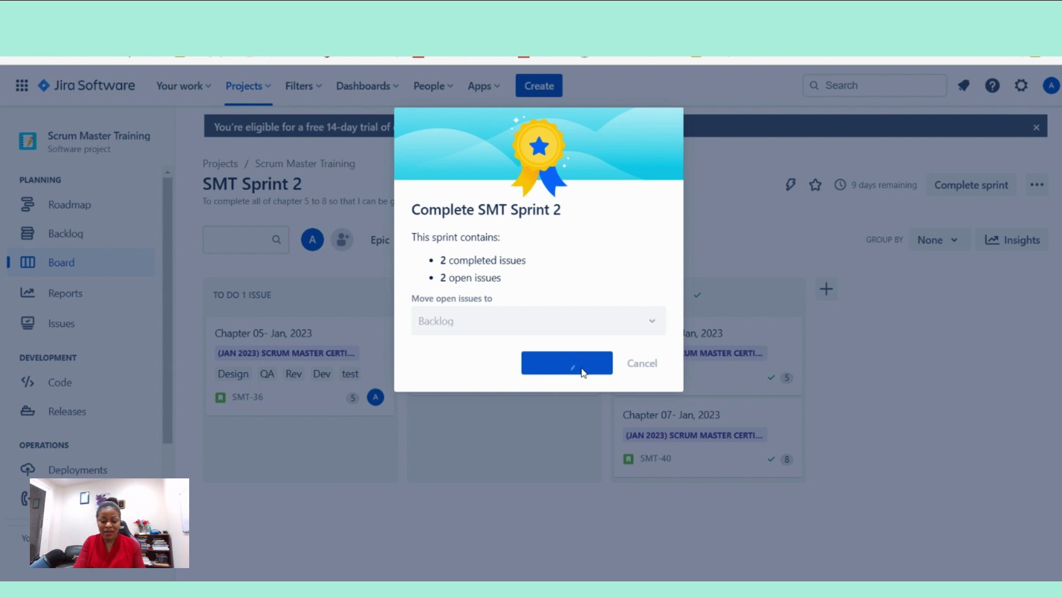